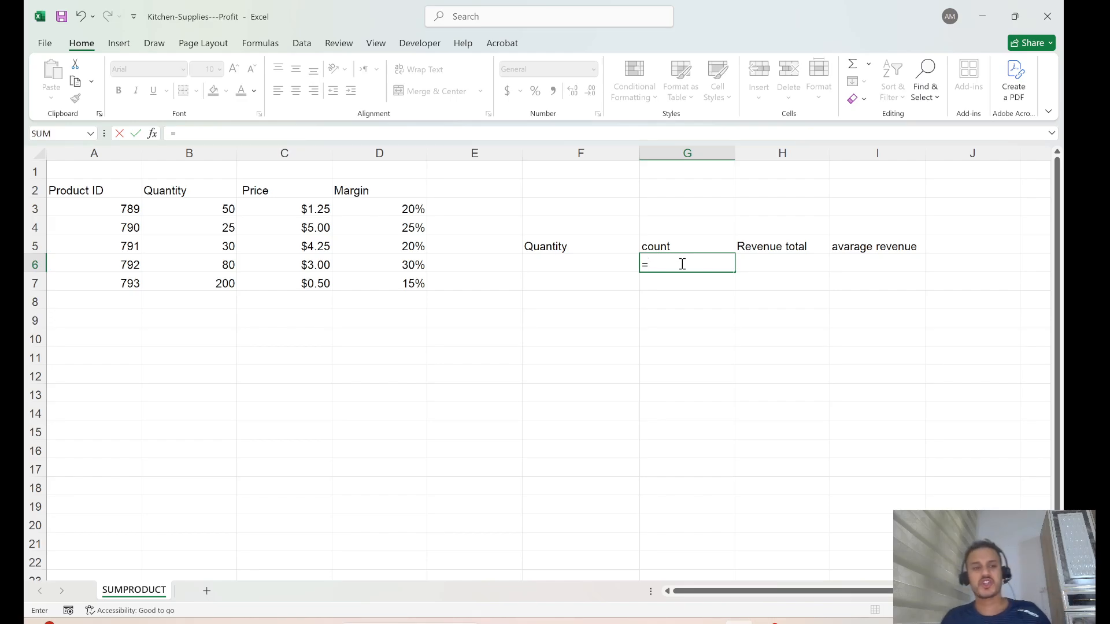
Enter =COUNTIF(B3:B7,"=25") in G6 to count Quantity values equal to 25, returning 1.
type("co")
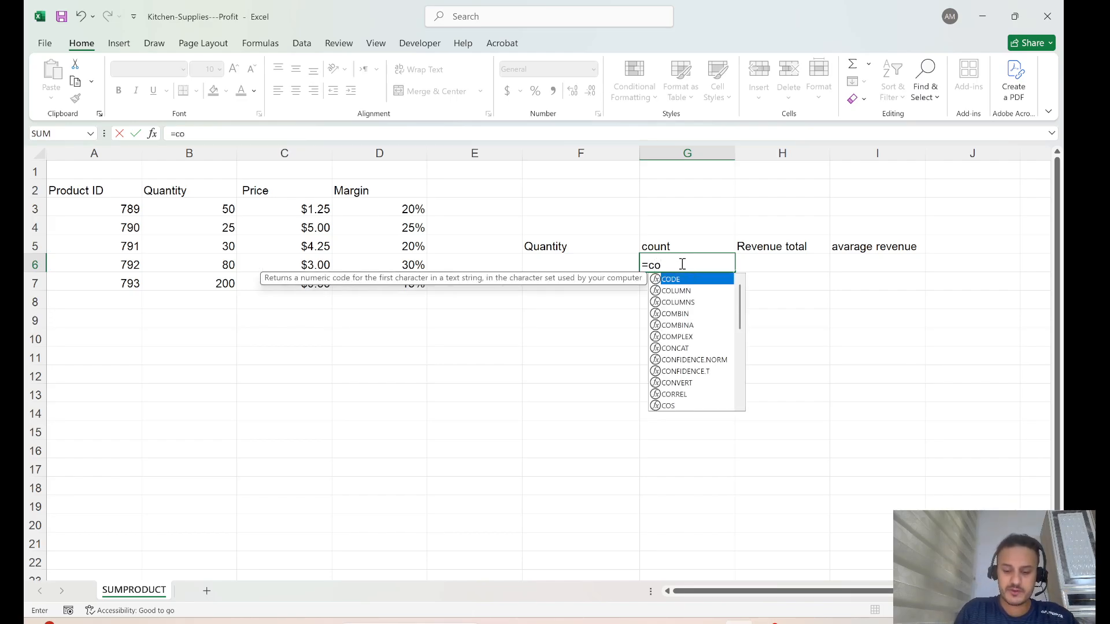
type("untif")
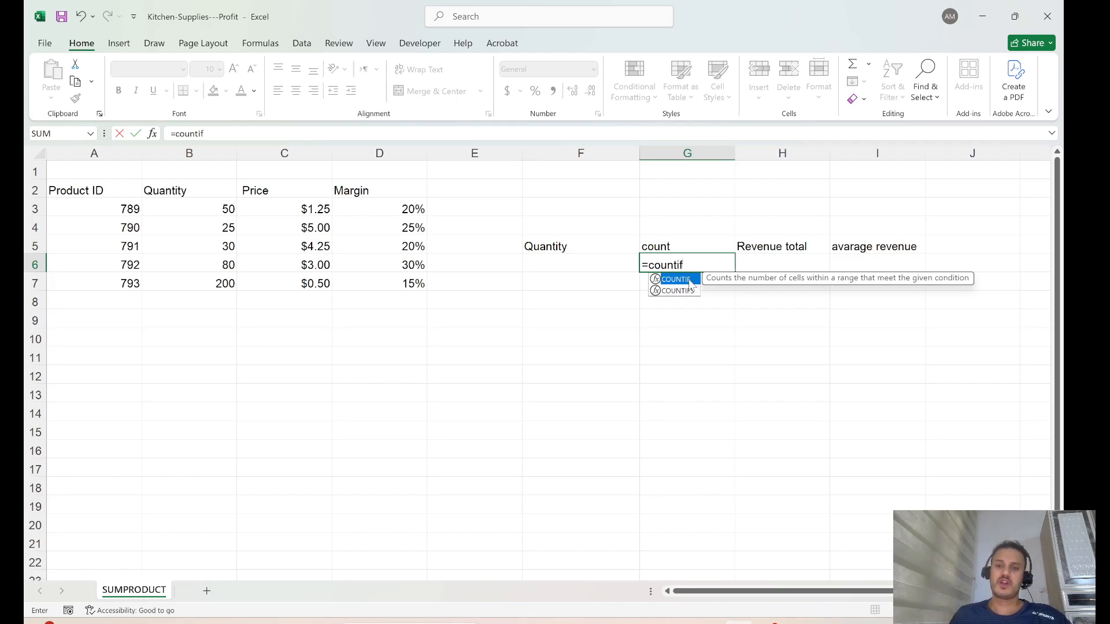
double_click(691, 279)
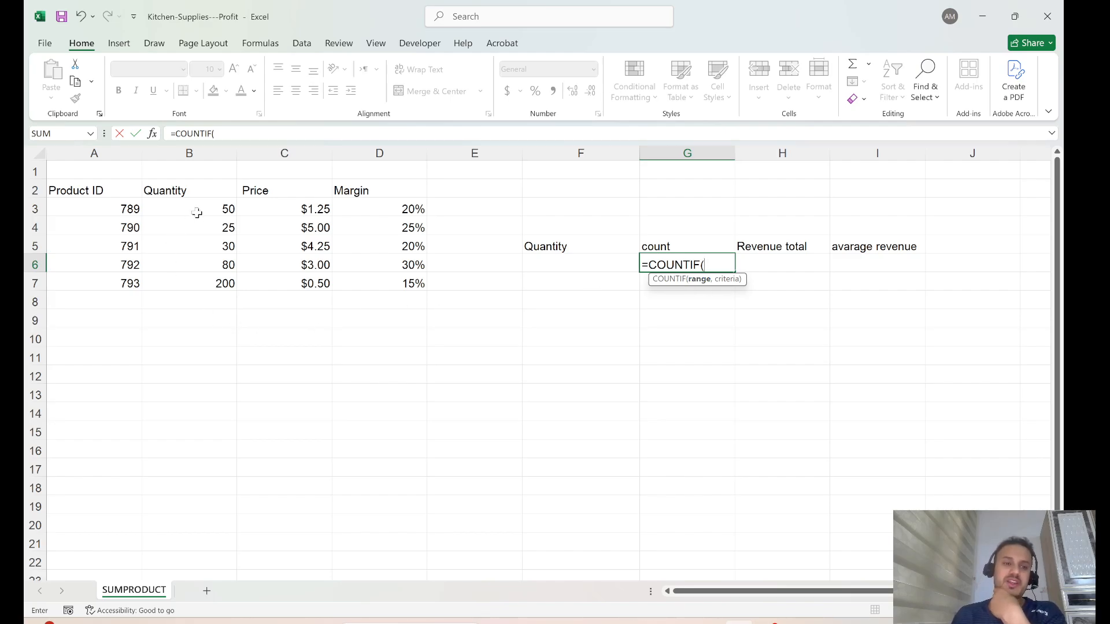
left_click_drag(205, 208, 218, 283)
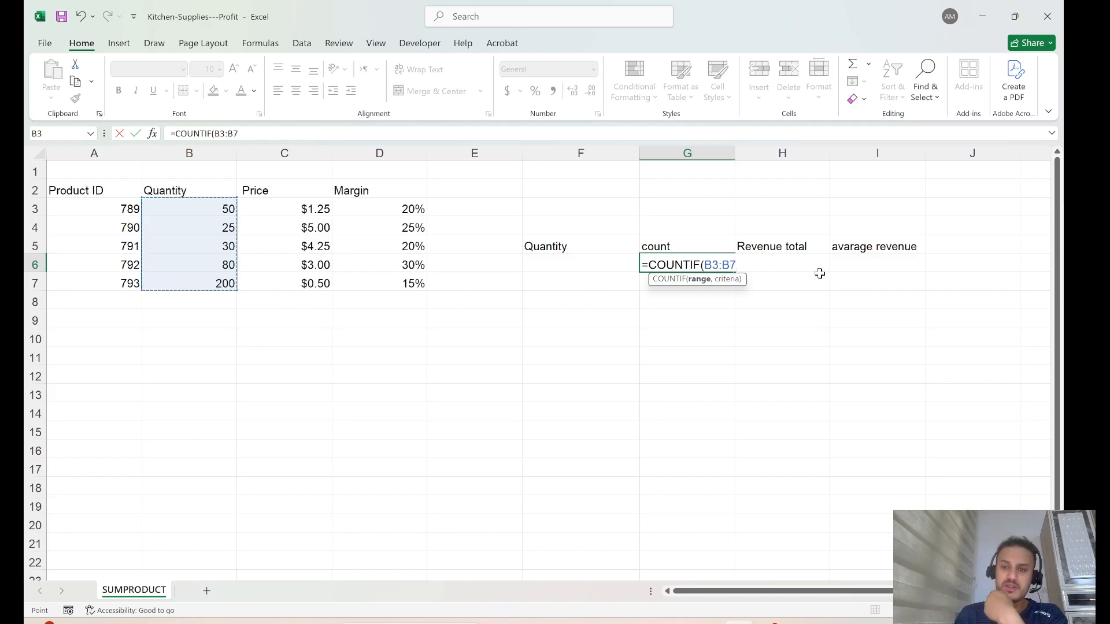
type(",")
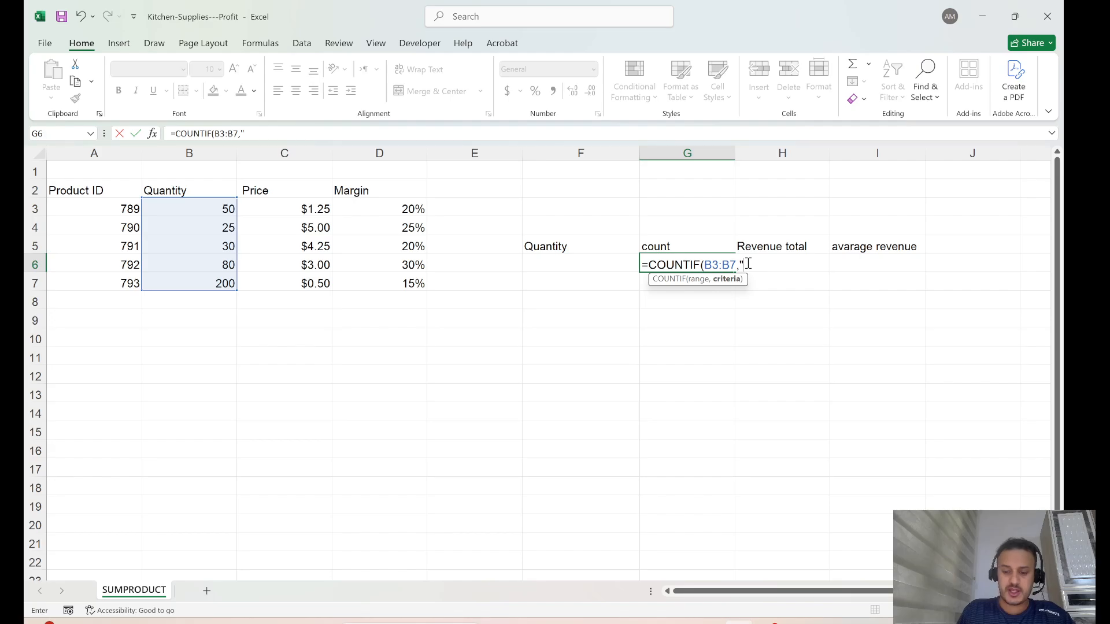
type("=")
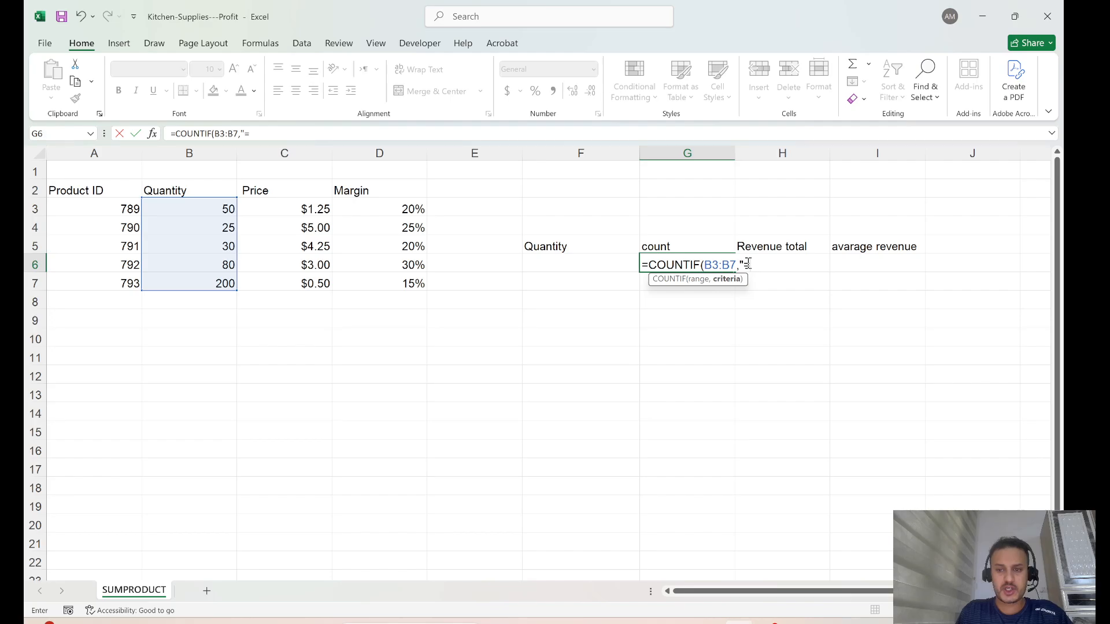
type("25")
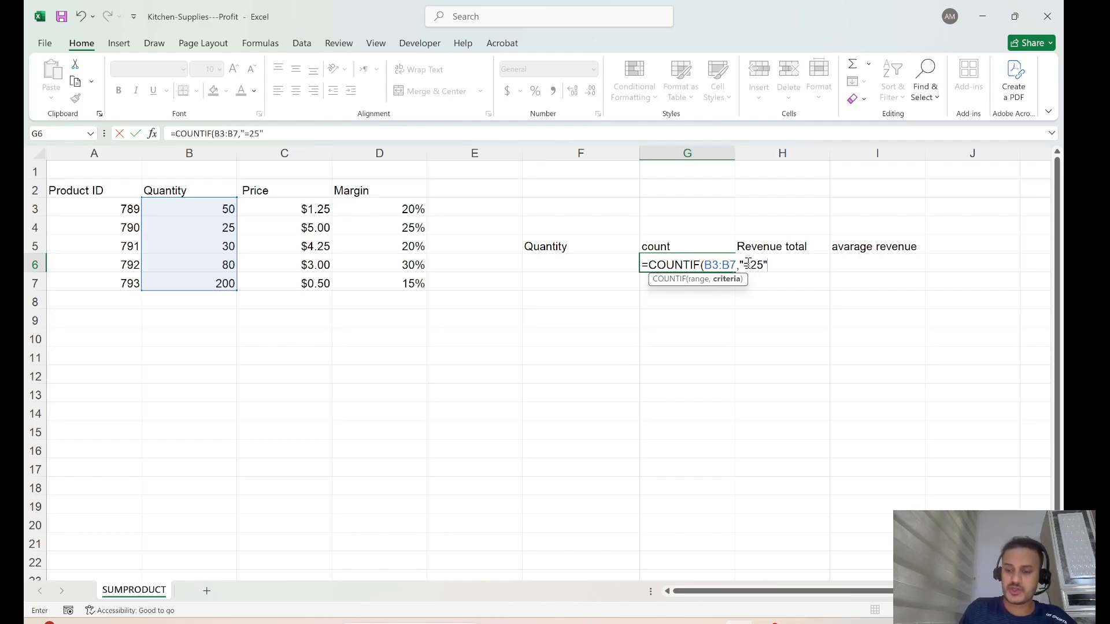
type("\"")
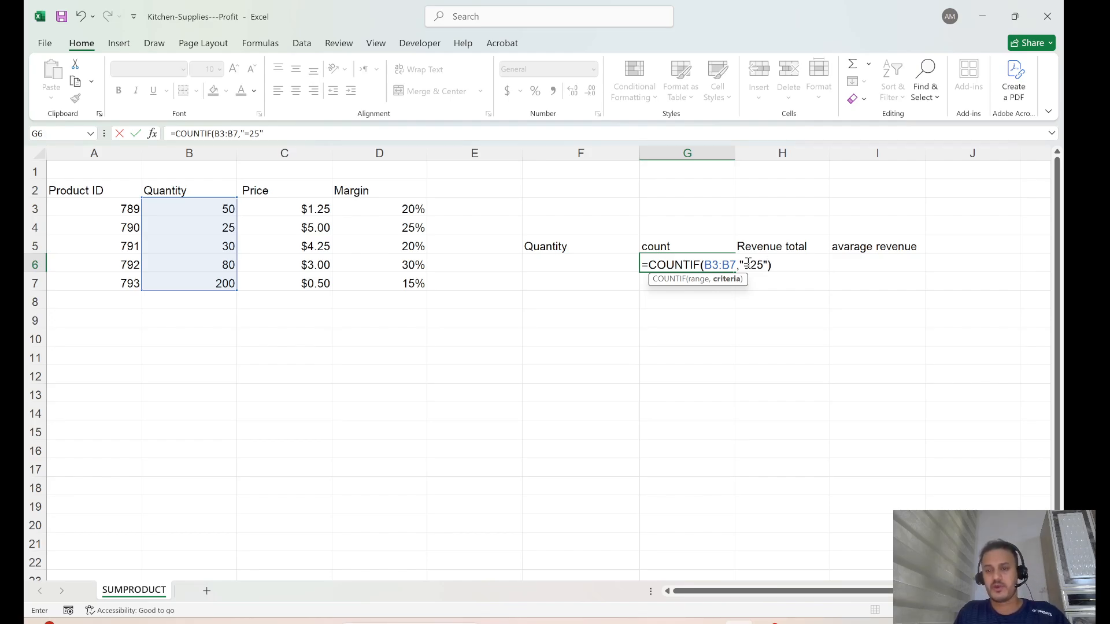
type(")")
key("ctrl+Return")
Review G6's COUNTIF formula and undo the accidental D14 reference, leaving it unchanged.
left_click(694, 300)
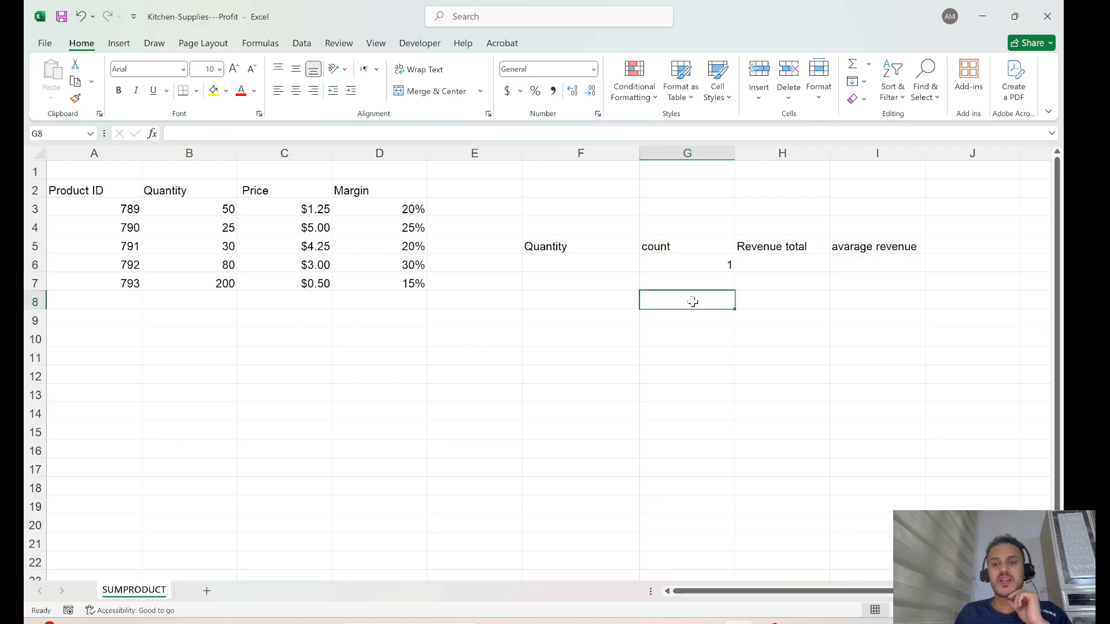
left_click(686, 264)
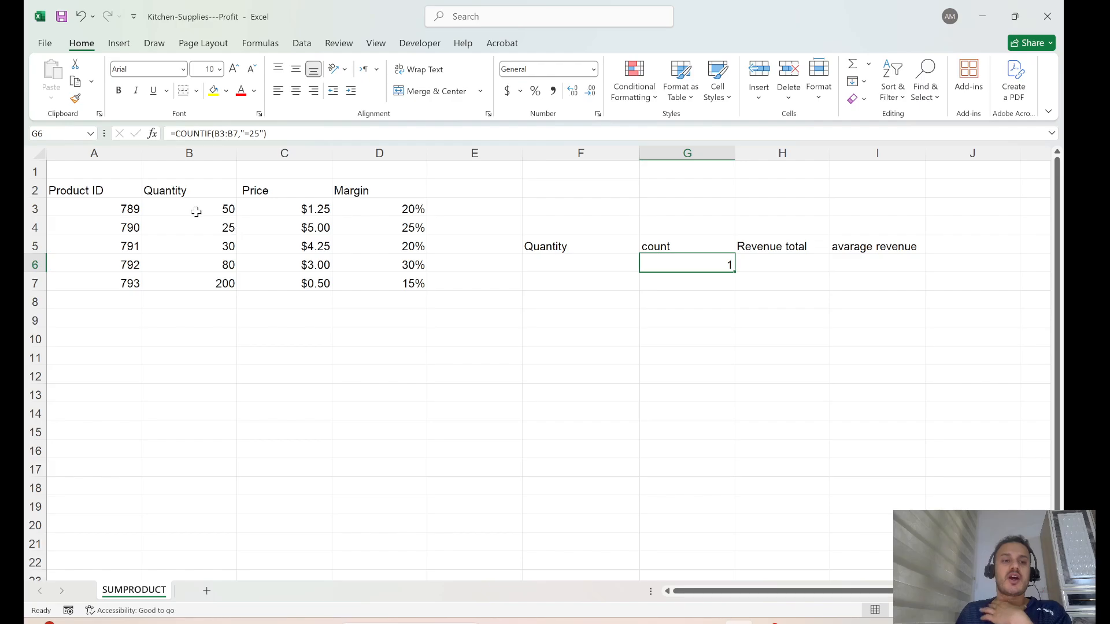
left_click_drag(242, 134, 266, 128)
left_click(370, 414)
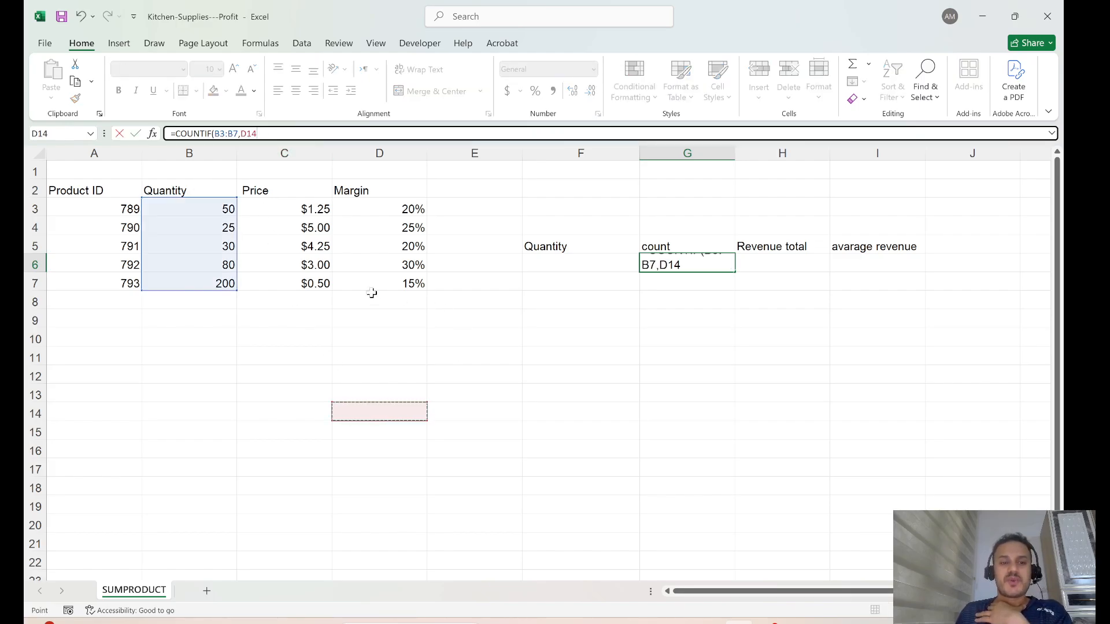
key("ctrl+z")
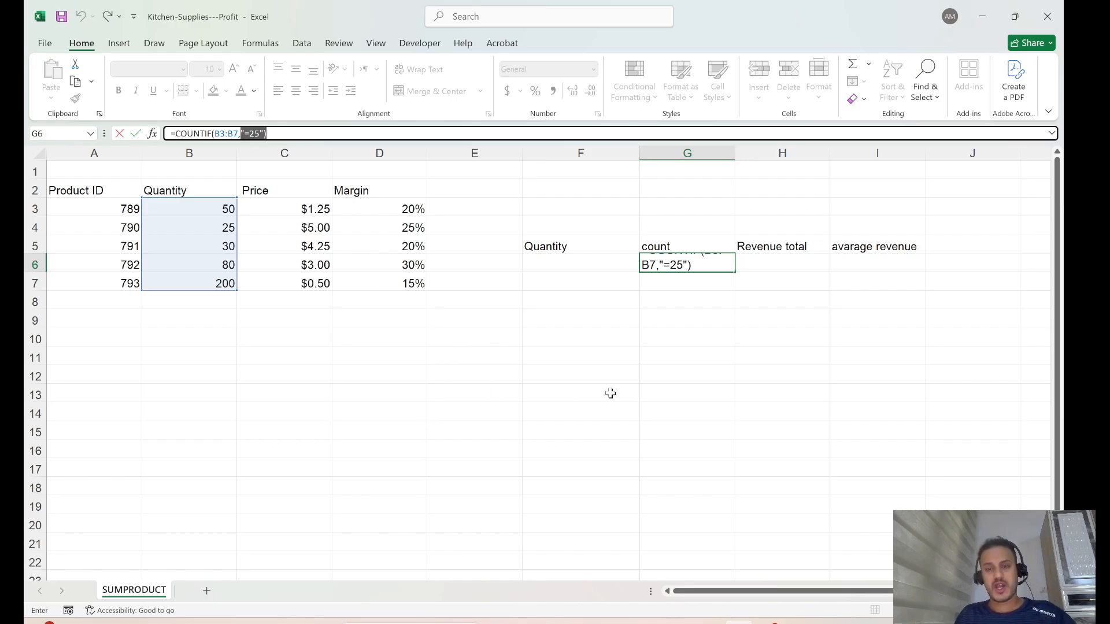
key("Escape")
Begin a new formula with = in G7, below the count result.
left_click(701, 364)
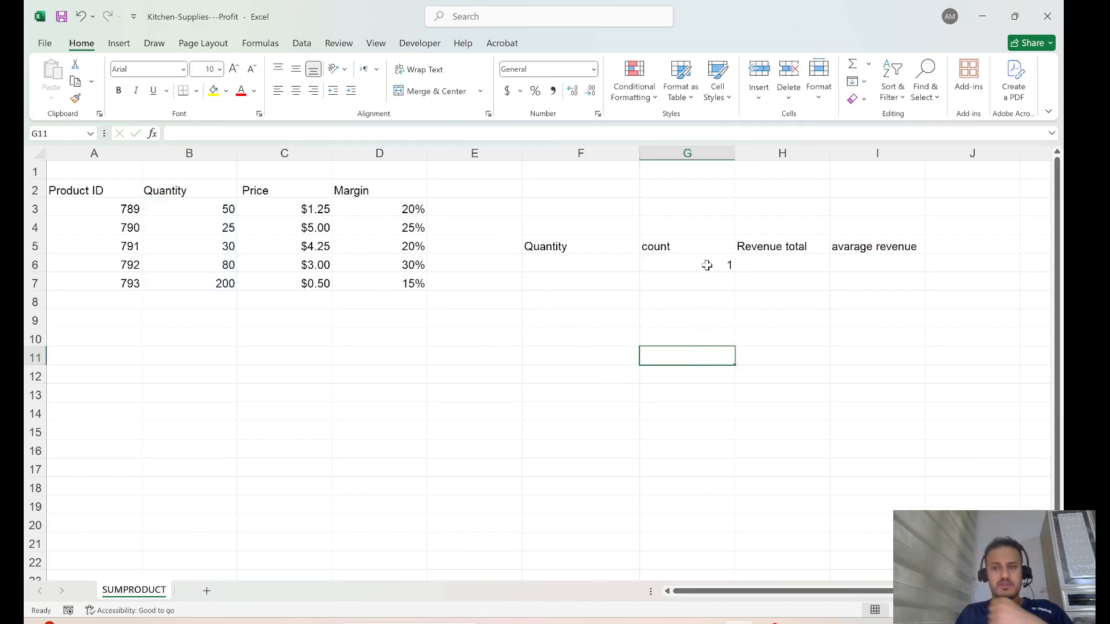
left_click(708, 262)
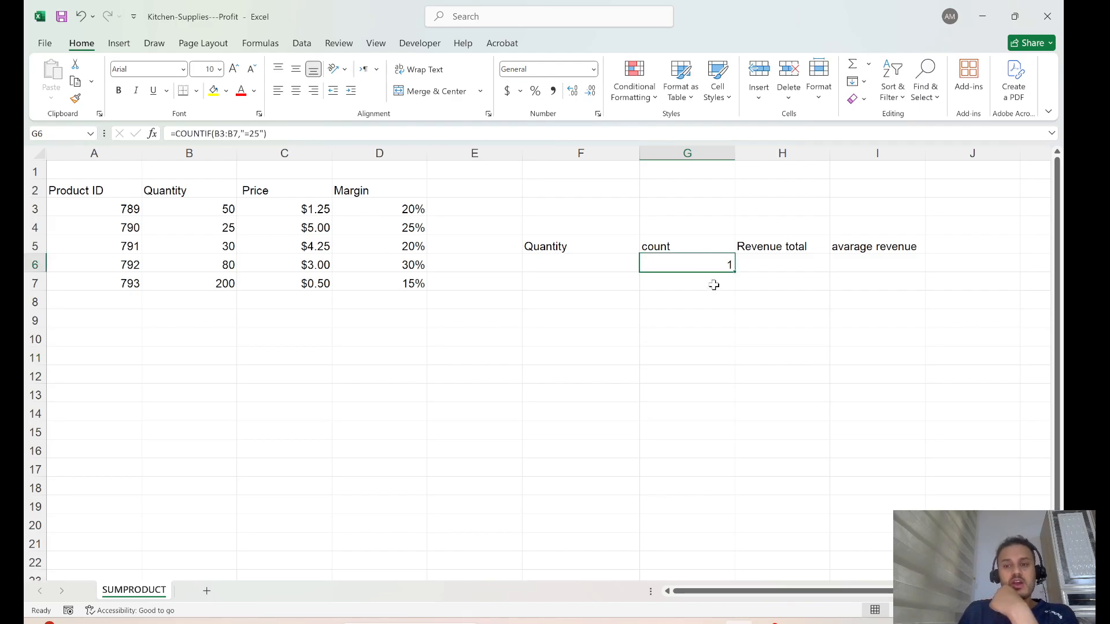
left_click(714, 284)
type("=")
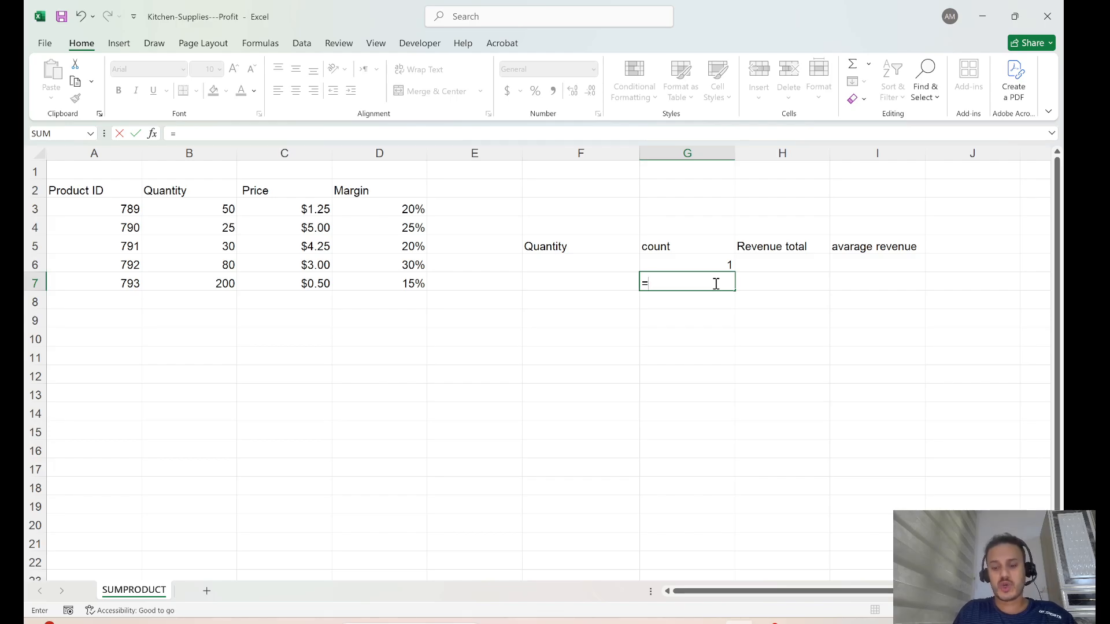
Enter =COUNTIF(B3:B7,">25") in G7, fixing the missing quote, so it returns 4.
type("count")
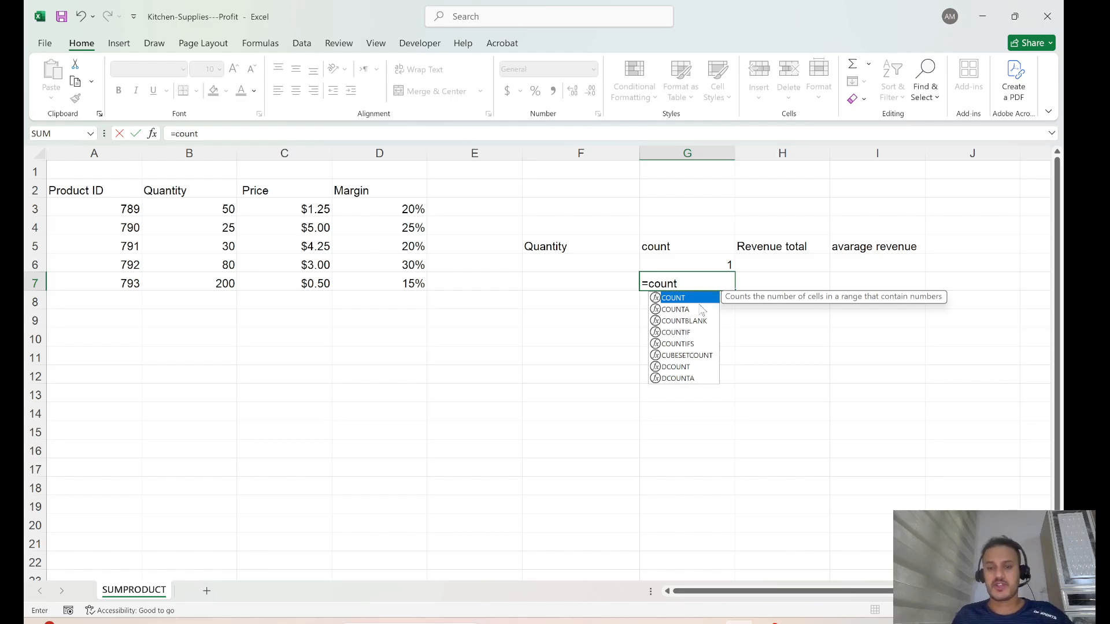
type("if")
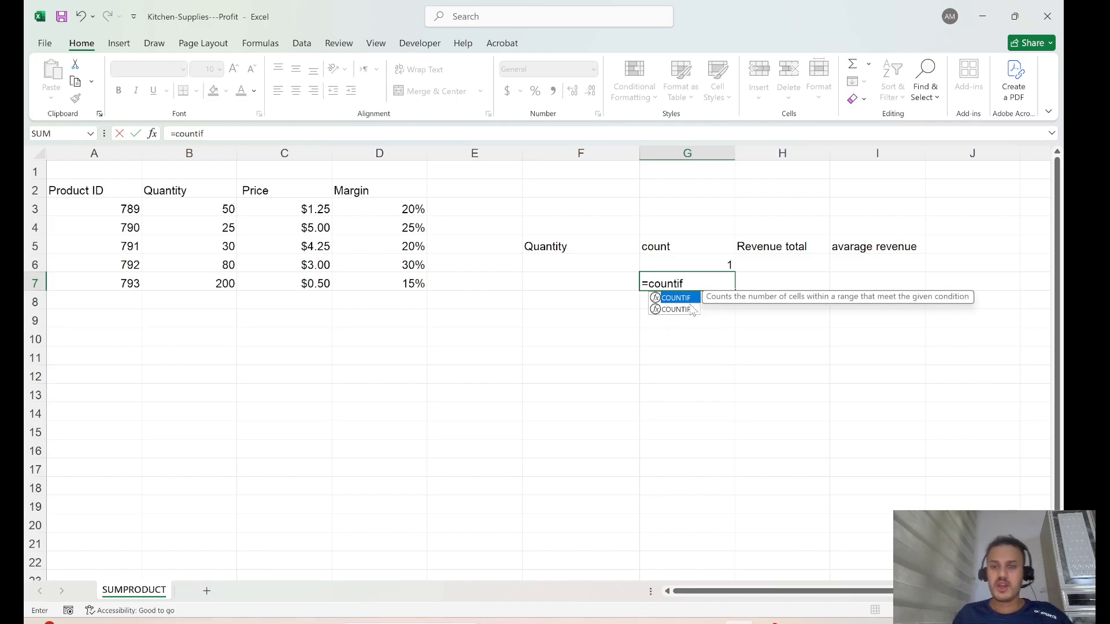
double_click(676, 297)
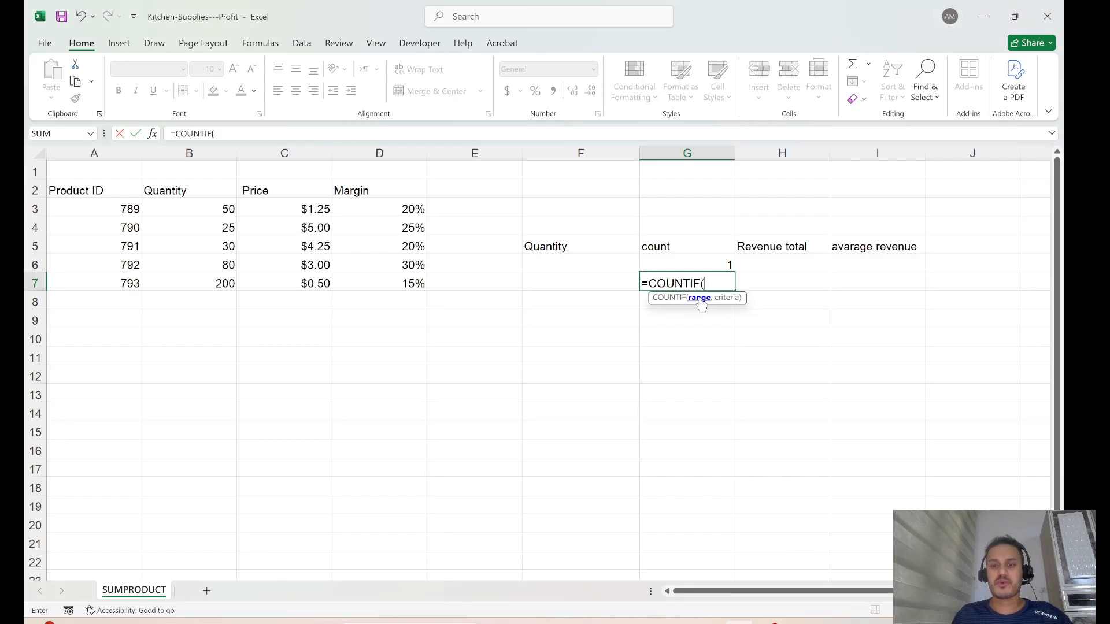
left_click_drag(211, 209, 205, 282)
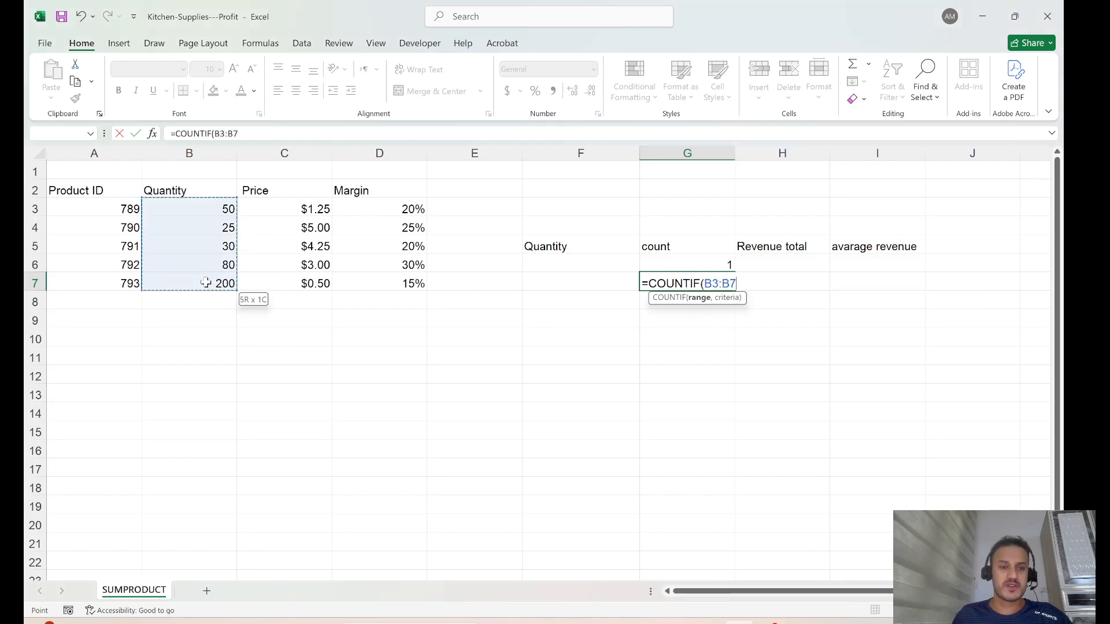
type(",")
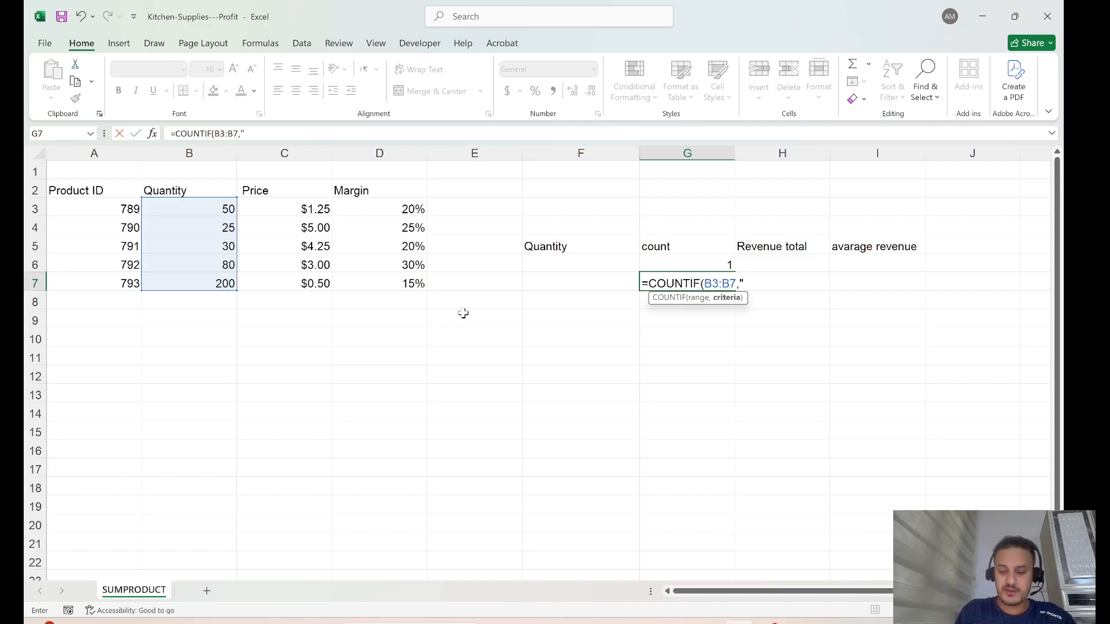
type("\">")
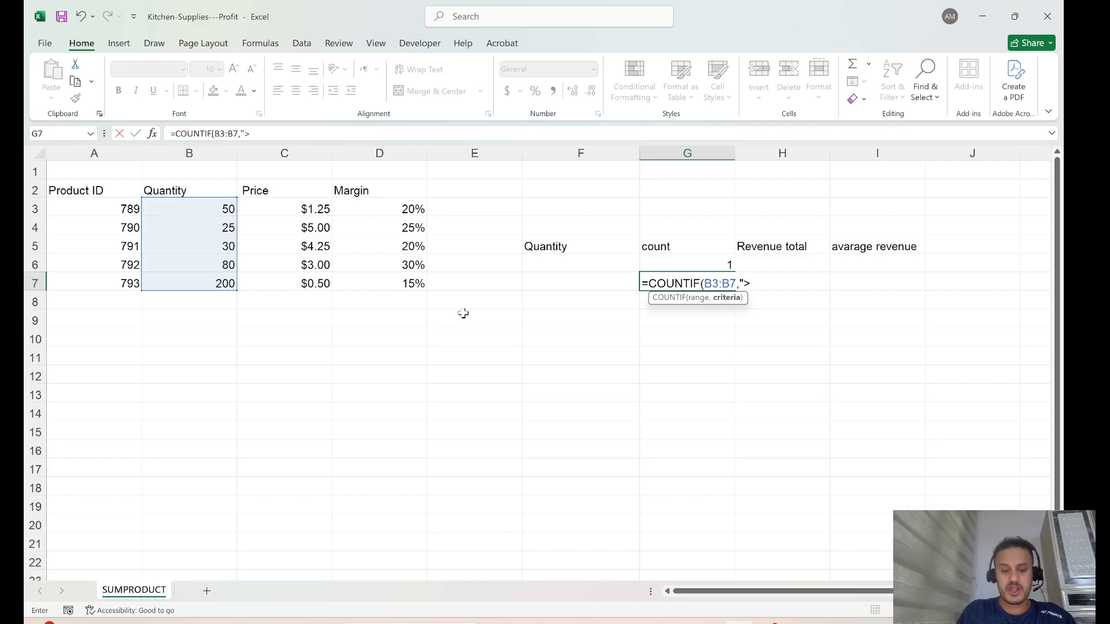
type("25")
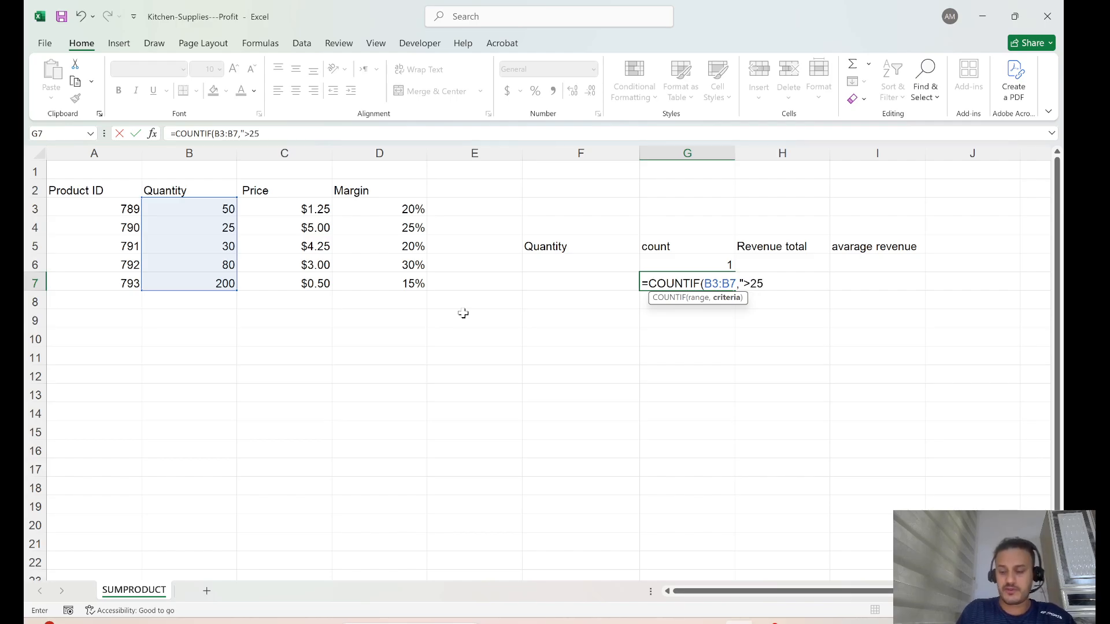
type(")")
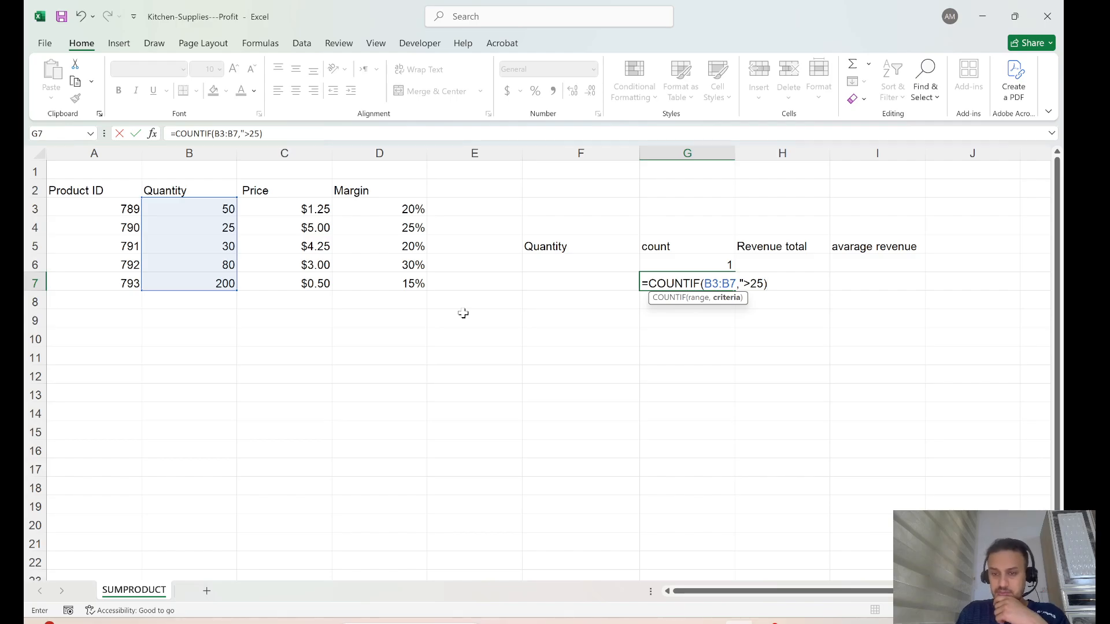
key("Return")
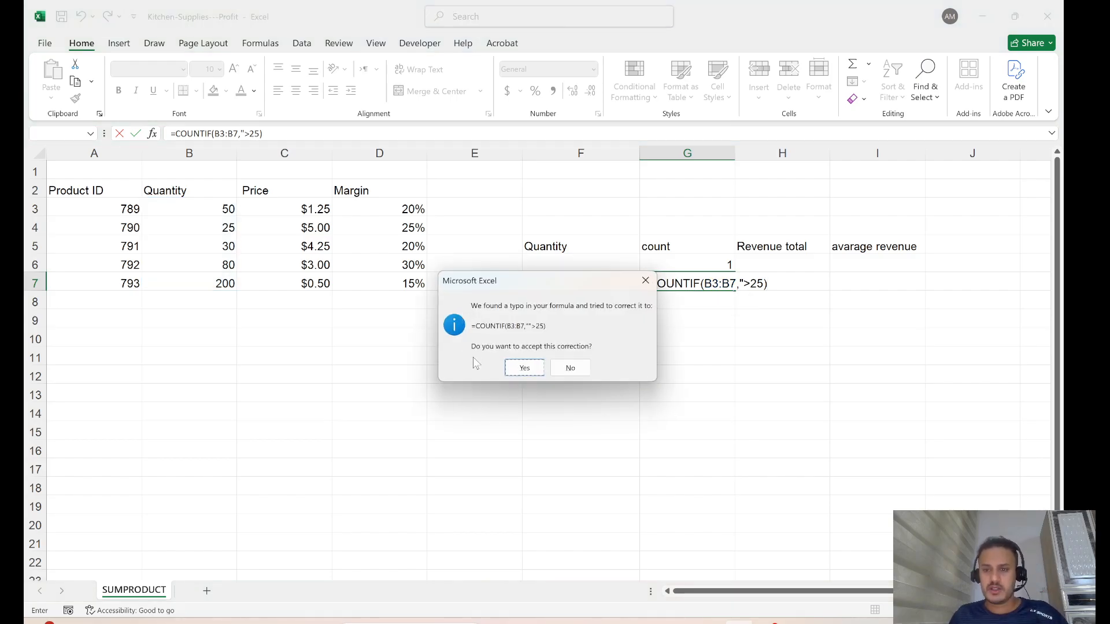
left_click(644, 281)
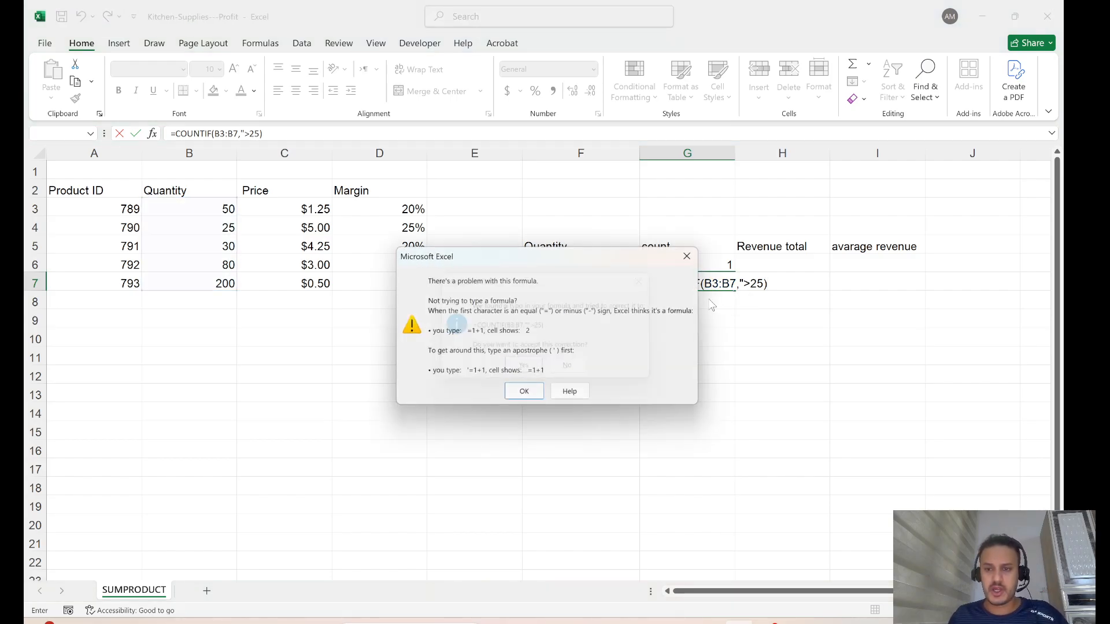
left_click(691, 255)
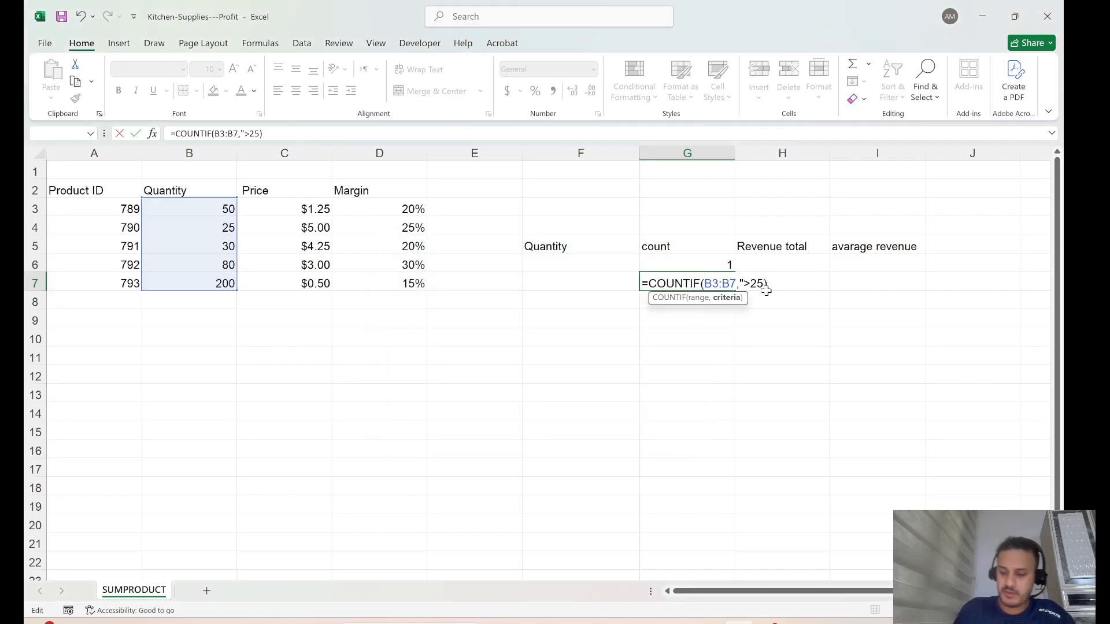
type("\"")
left_click(779, 283)
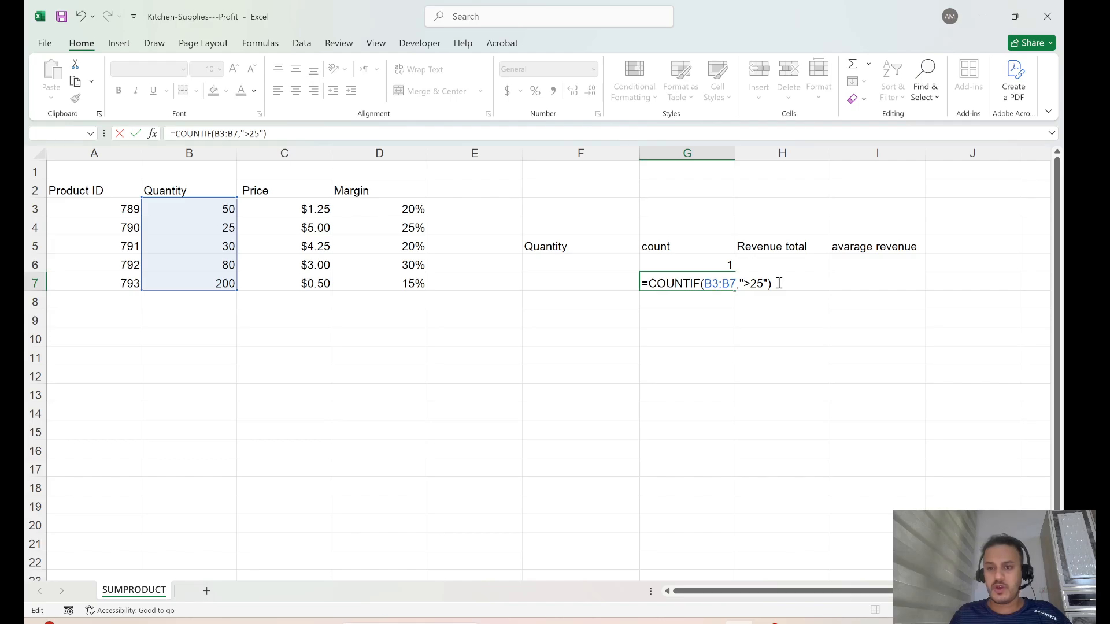
key("Return")
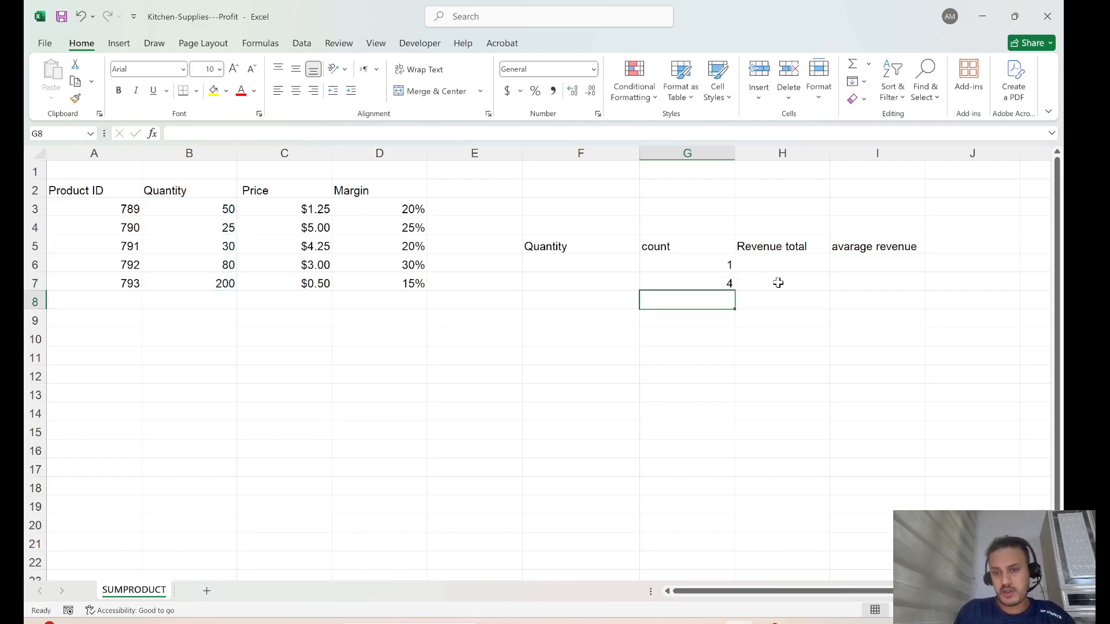
Check the count of 4 against the Quantity values and select both count results G6:G7.
left_click(717, 282)
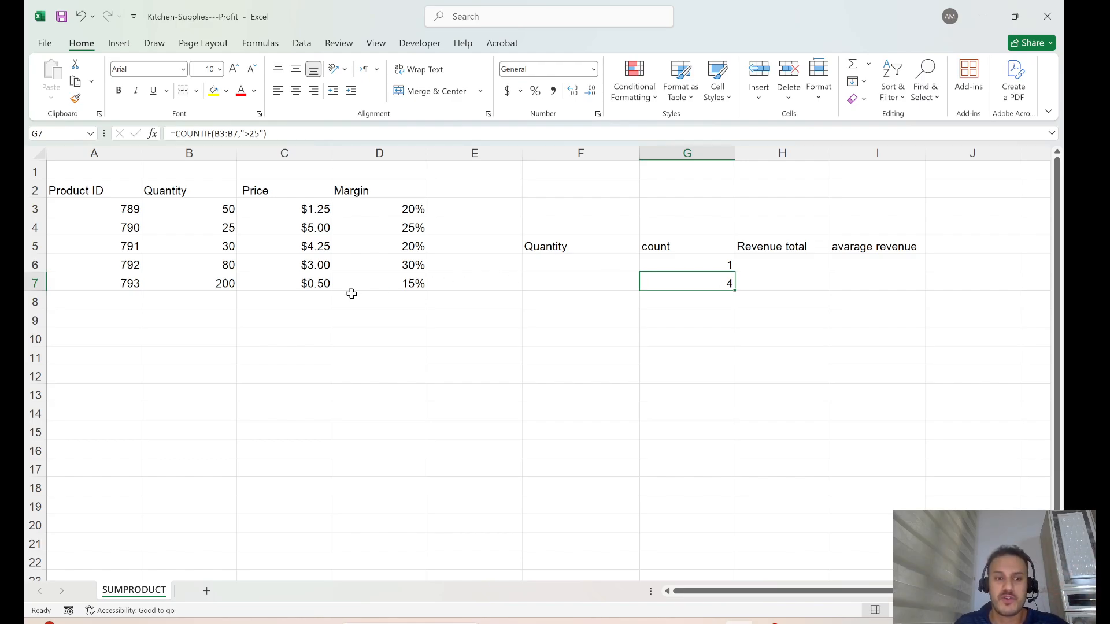
left_click(227, 283)
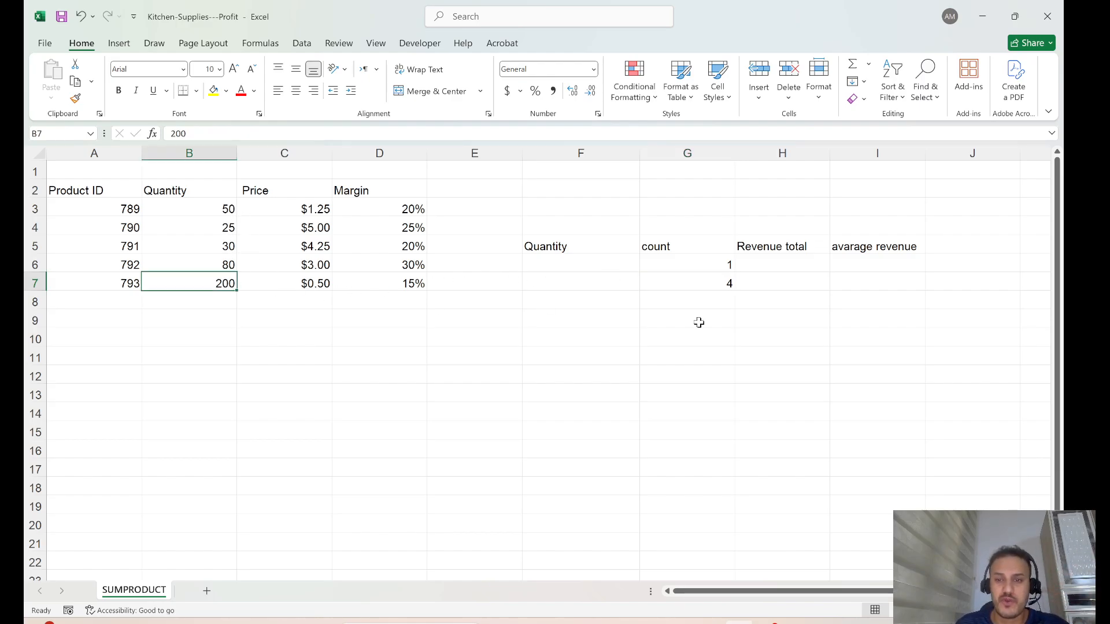
left_click(699, 322)
left_click_drag(716, 266, 714, 286)
left_click(768, 258)
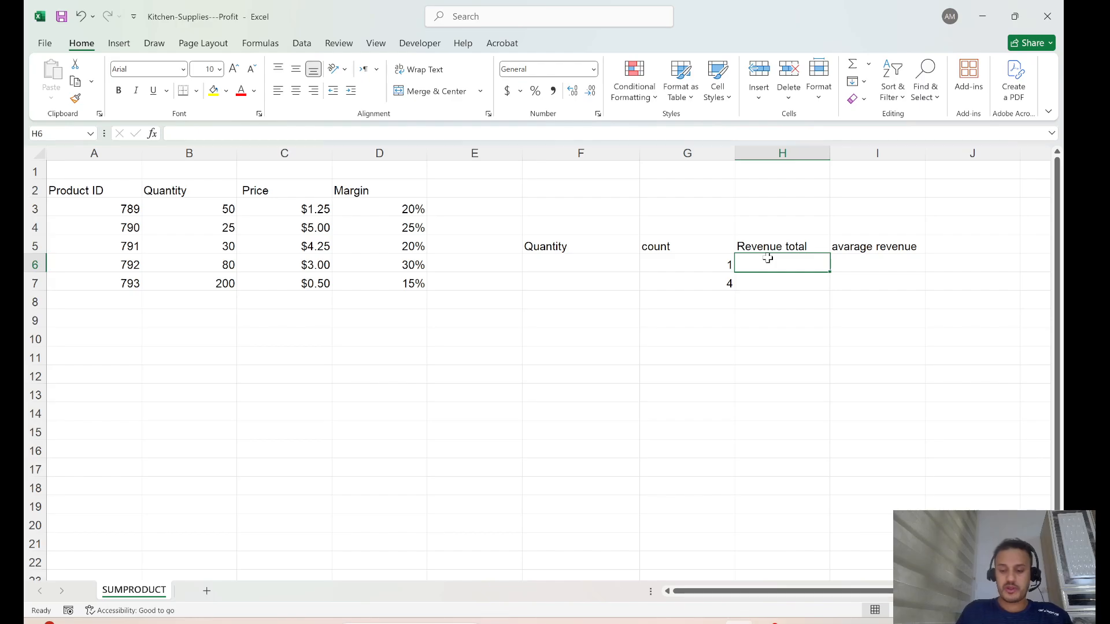
Enter =SUMIF(B3:B7,"=25",C3:C7) in H6 to total Prices for Quantity 25, giving 5.
type("=sum")
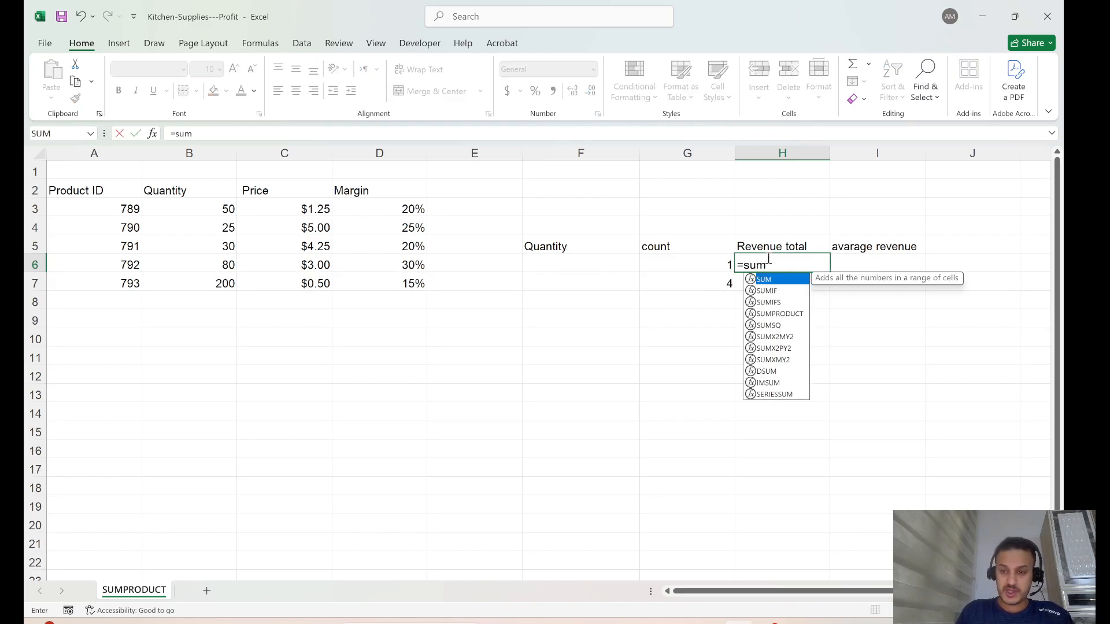
type("i")
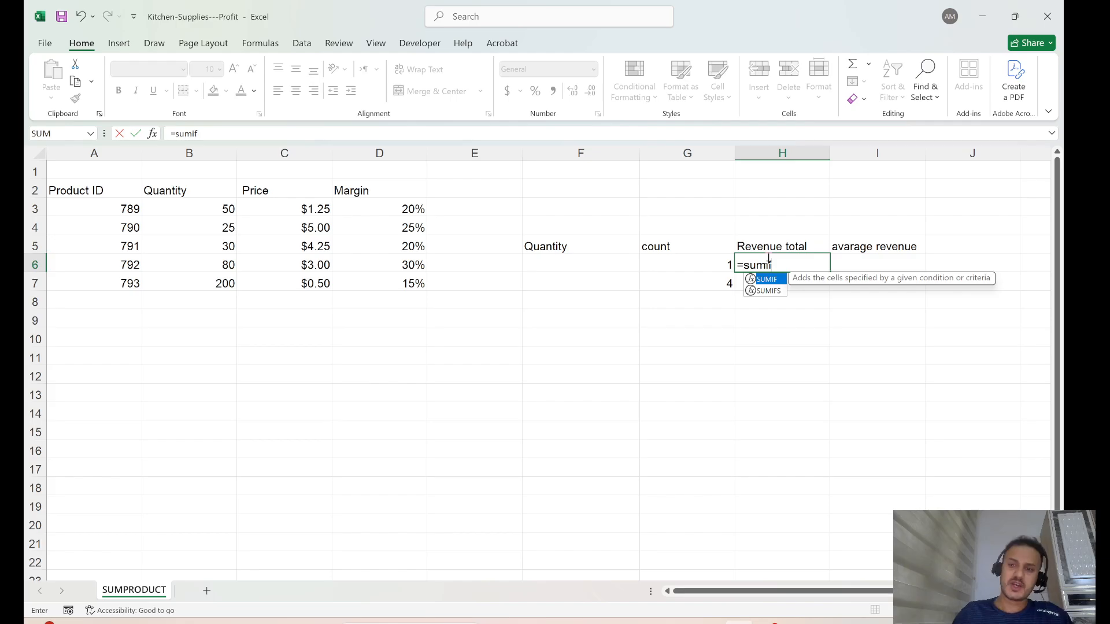
type("f")
double_click(769, 281)
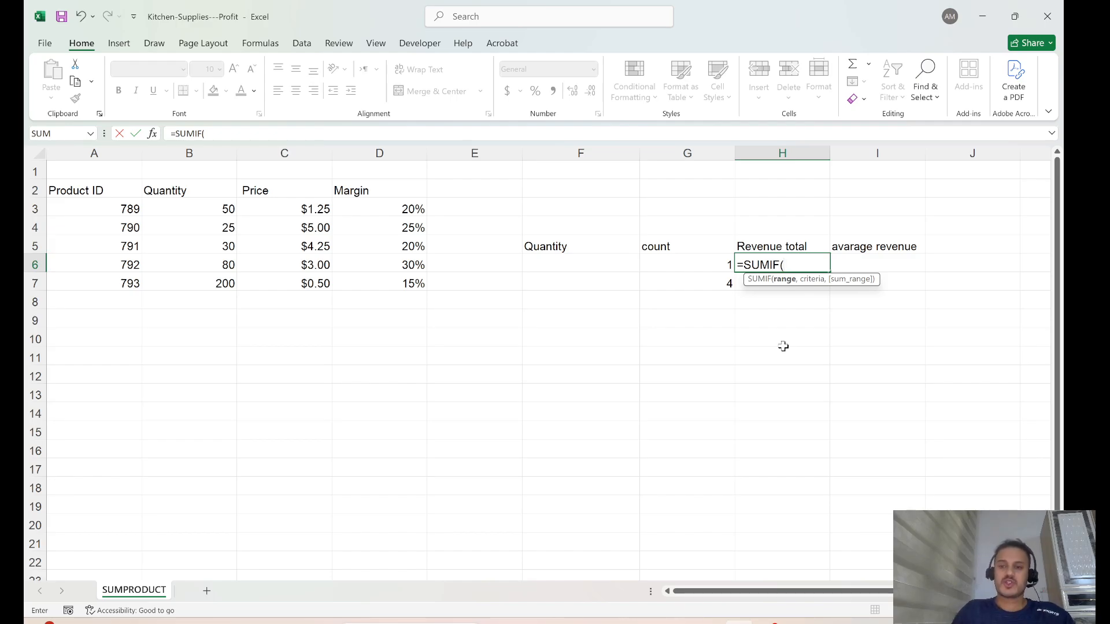
left_click_drag(207, 209, 213, 283)
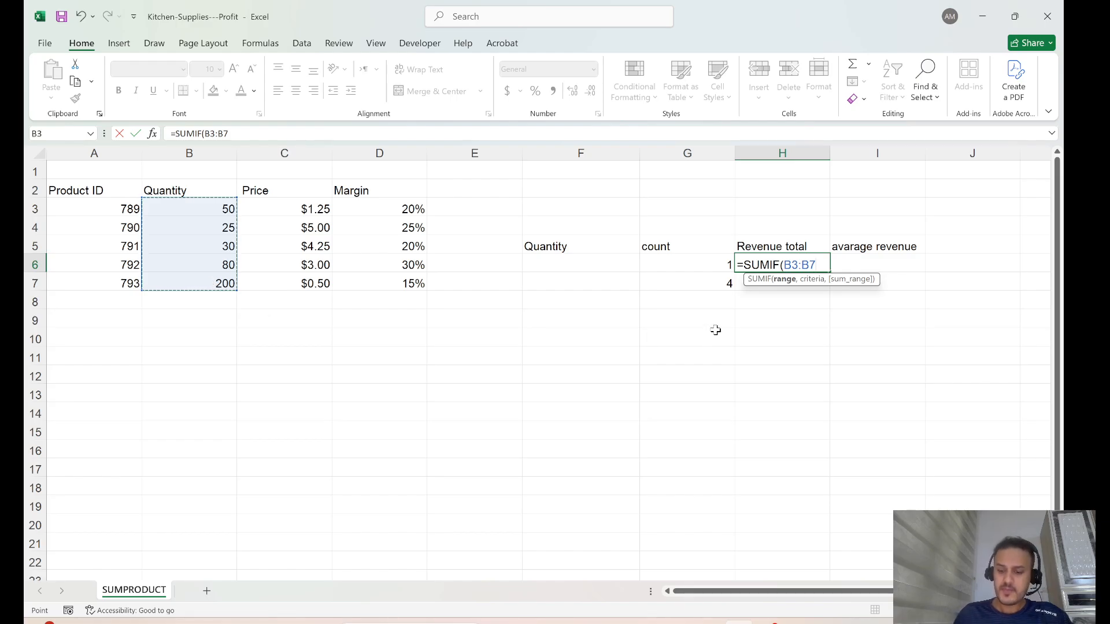
type(",\"")
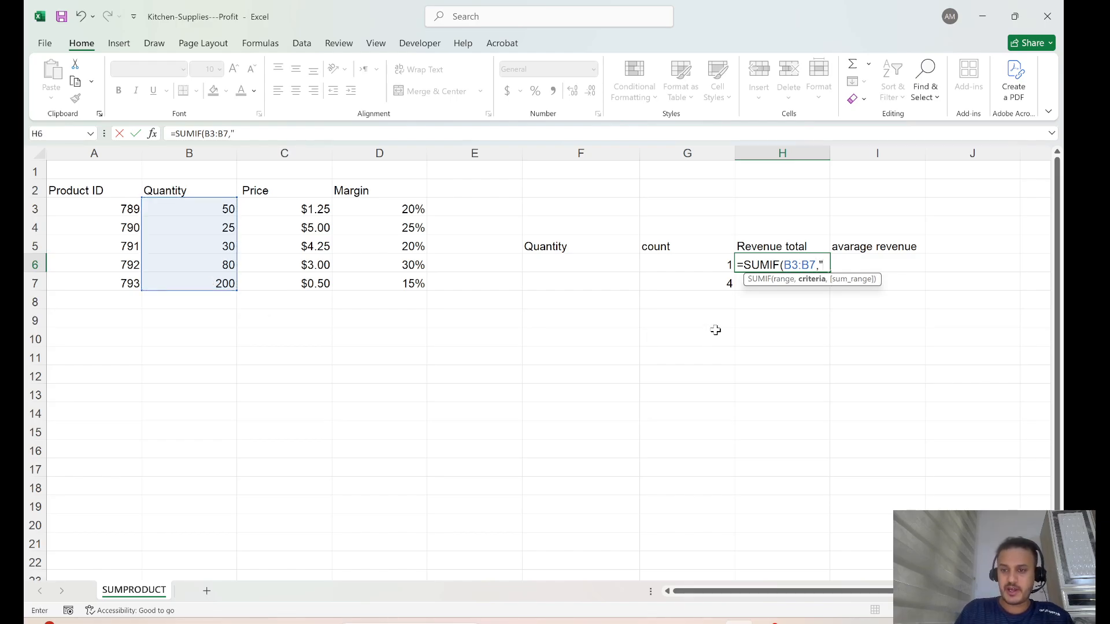
type("=")
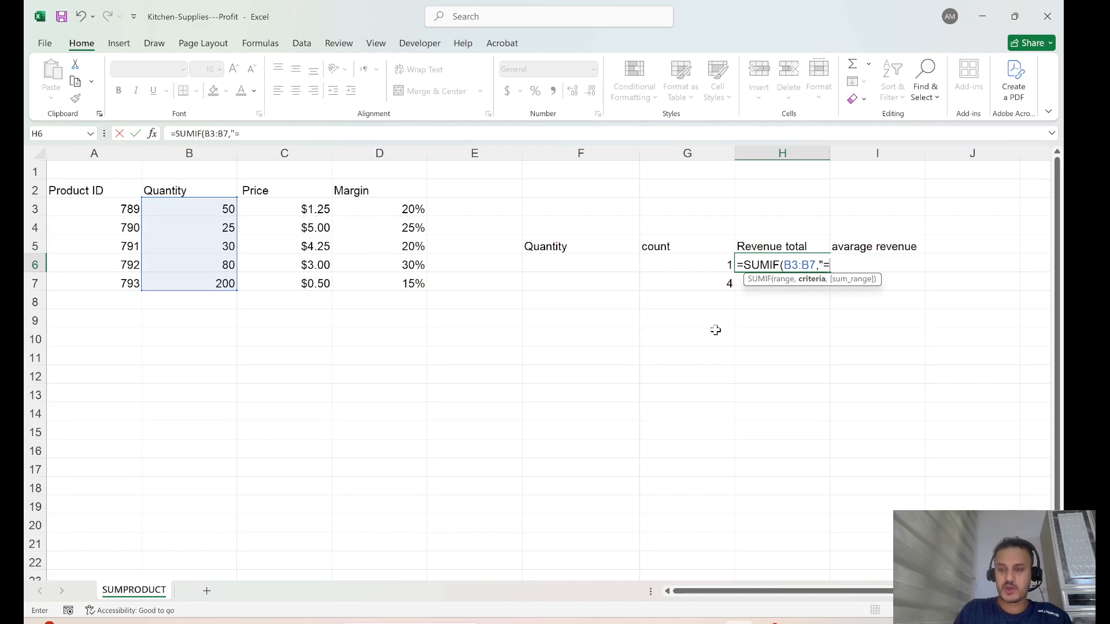
type("25")
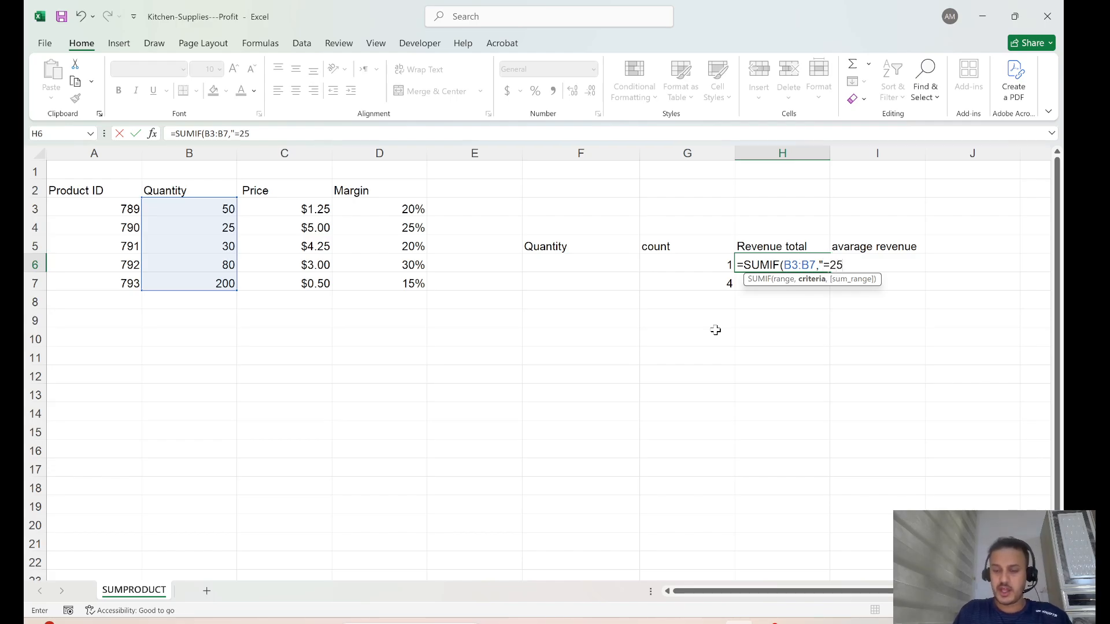
type("\",")
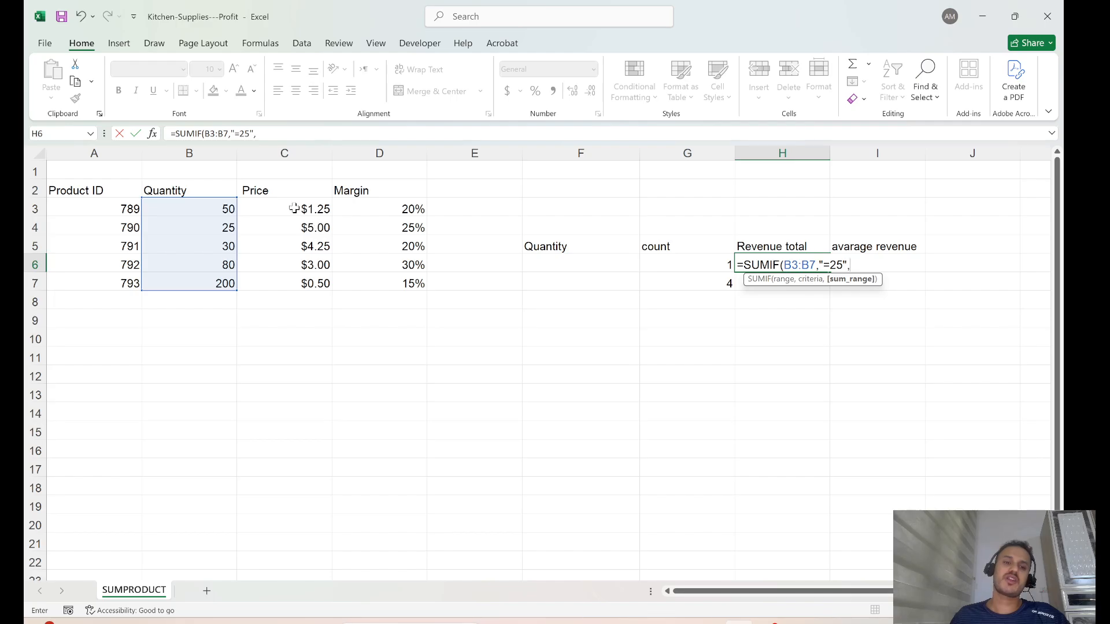
left_click_drag(302, 213, 306, 277)
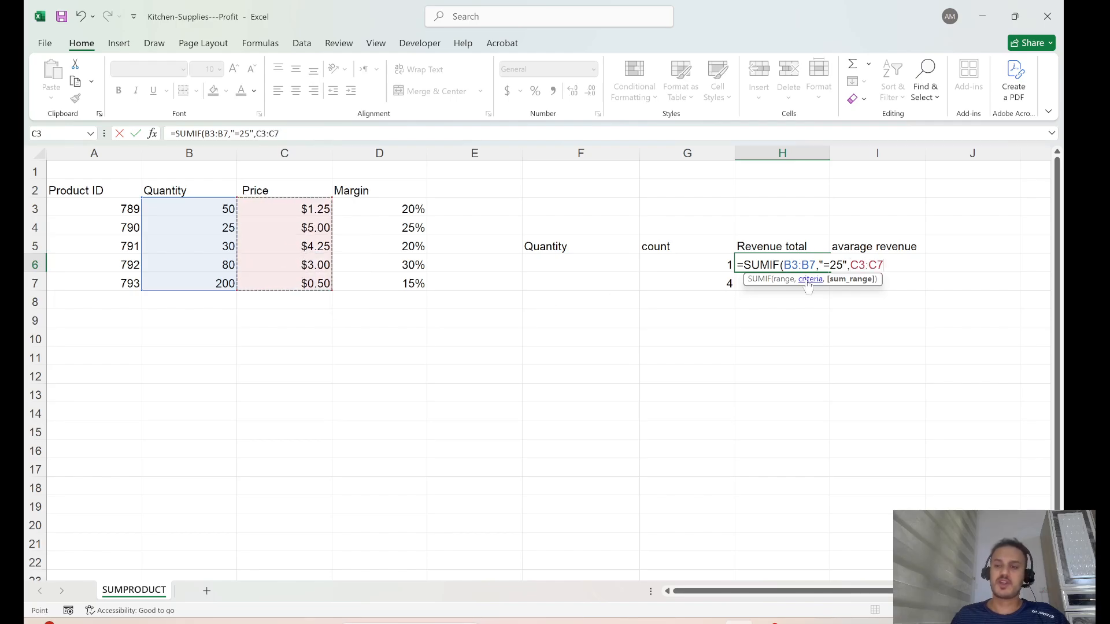
type(")")
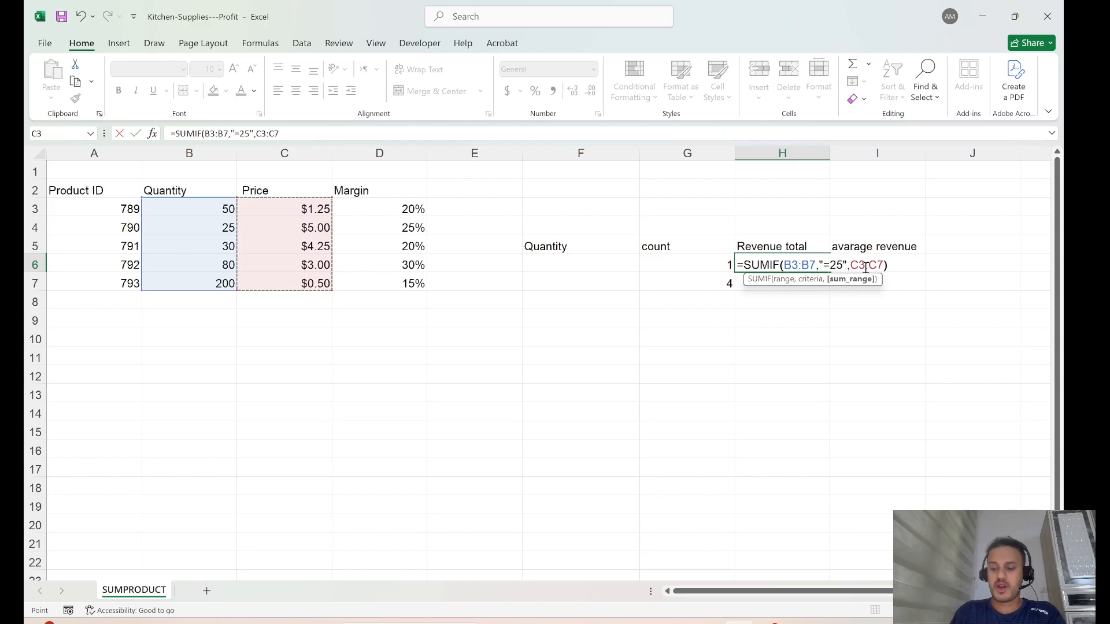
key("Return")
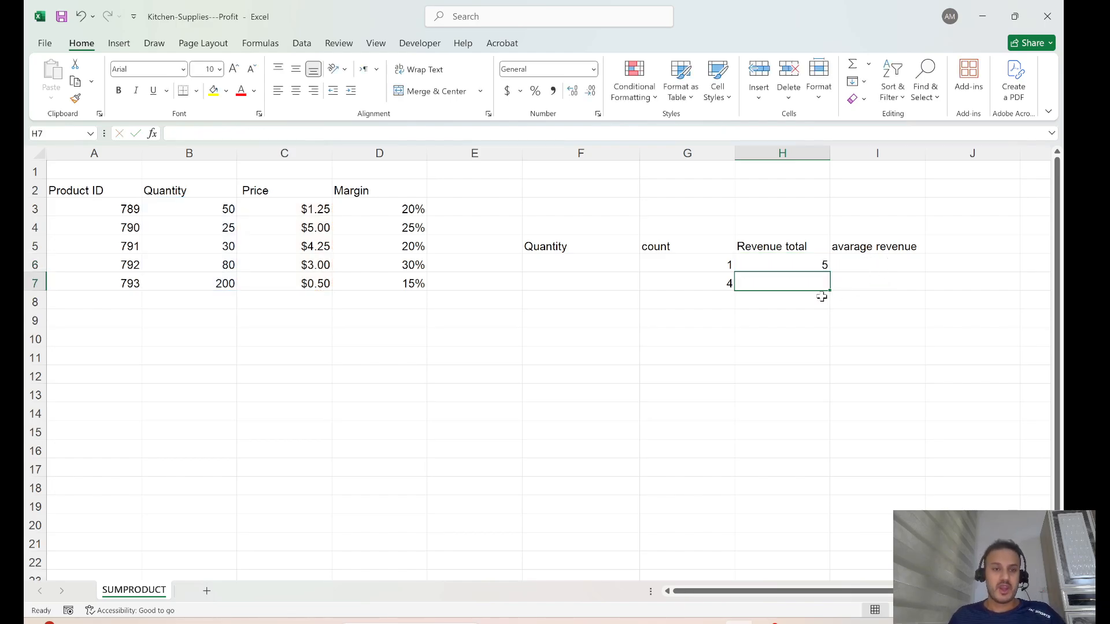
left_click(701, 324)
Apply Accounting Number Format to H6 so the revenue total reads $ 5.00.
left_click(809, 266)
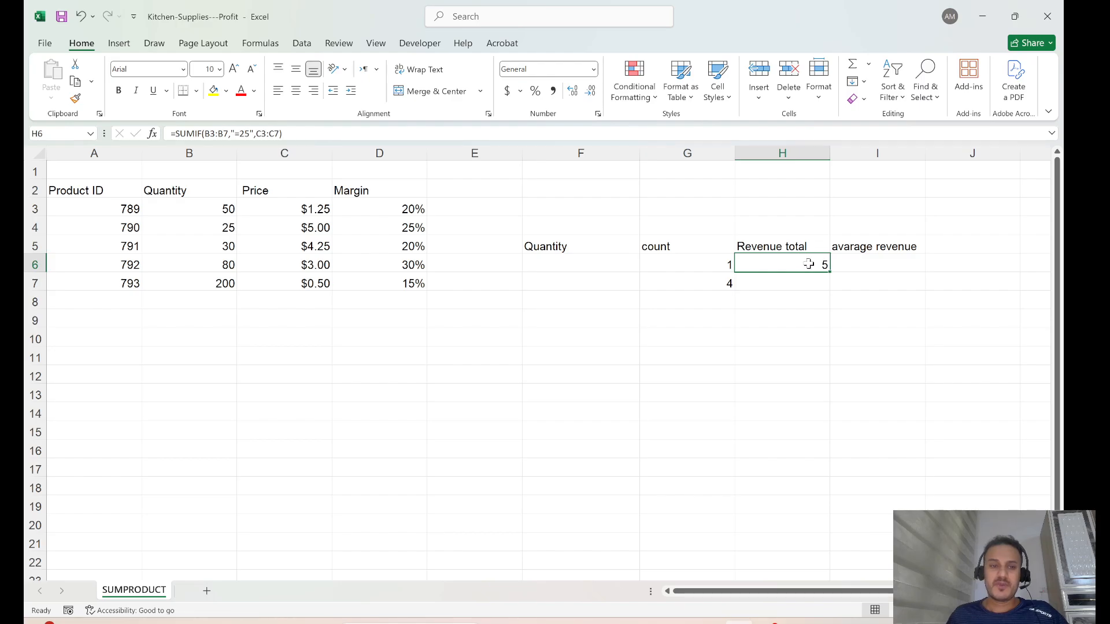
left_click(507, 92)
left_click(784, 287)
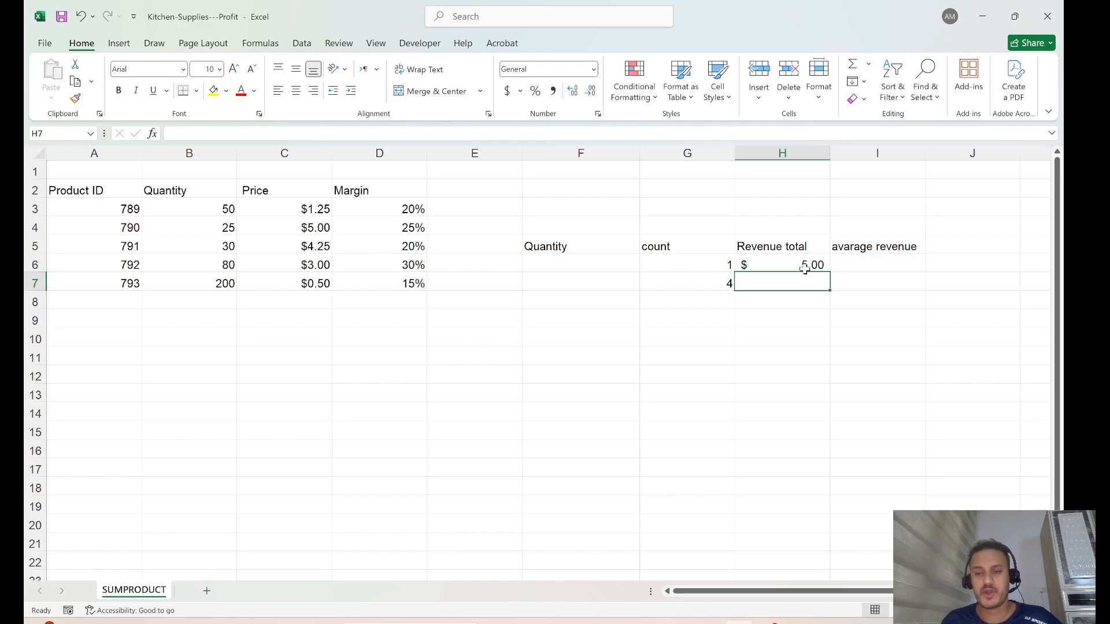
left_click(804, 268)
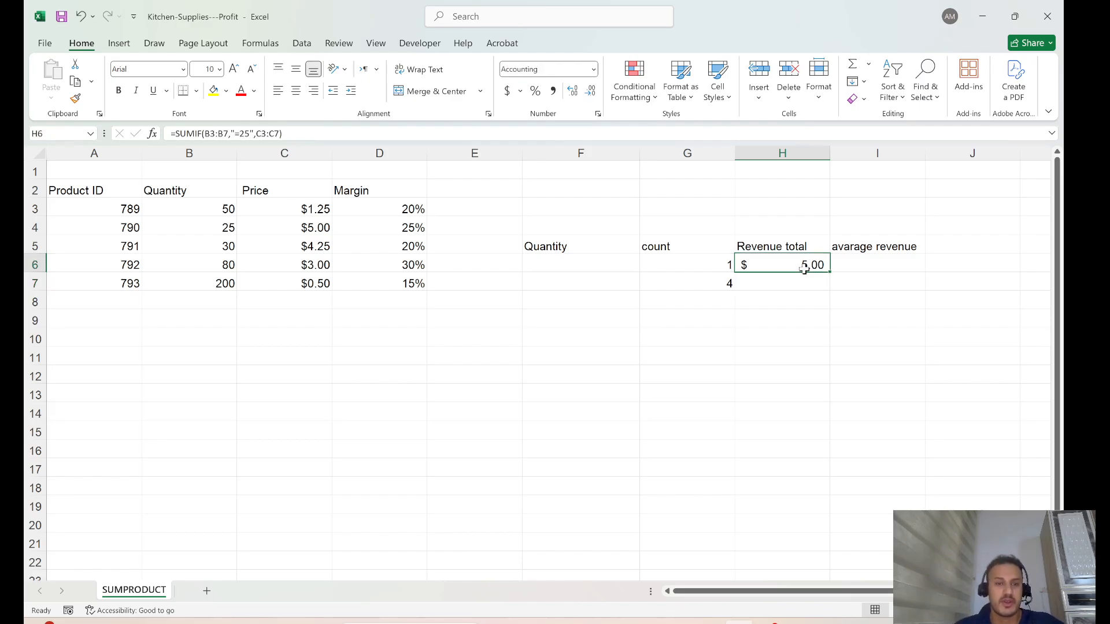
left_click(784, 285)
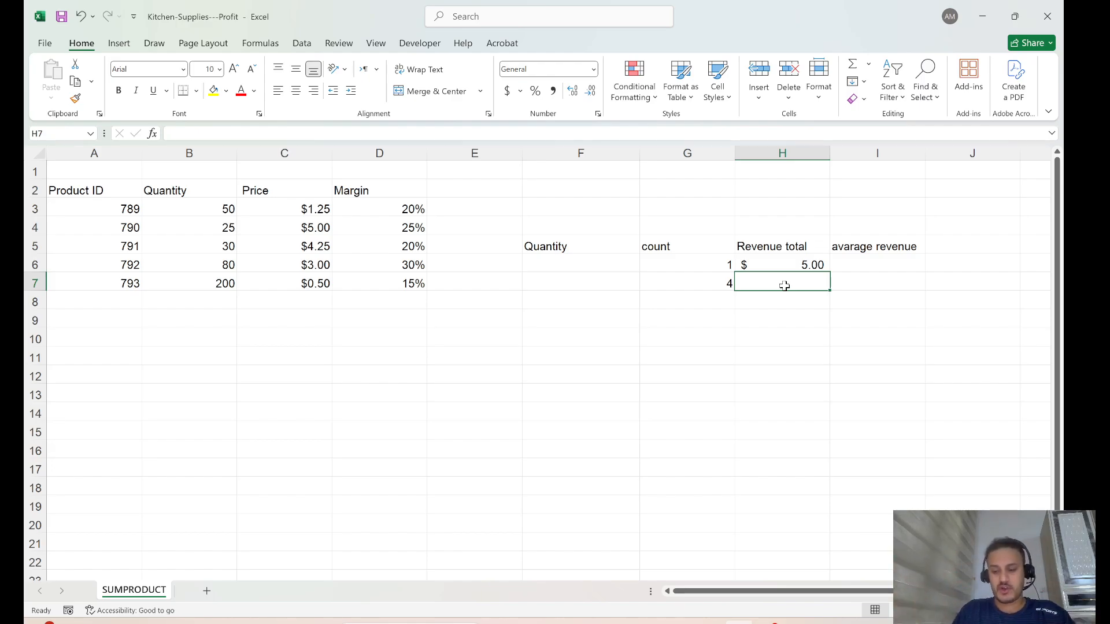
Enter =SUMIF(B3:B7,">25",C3:C7) in H7 to total Prices for Quantity above 25.
type("=su")
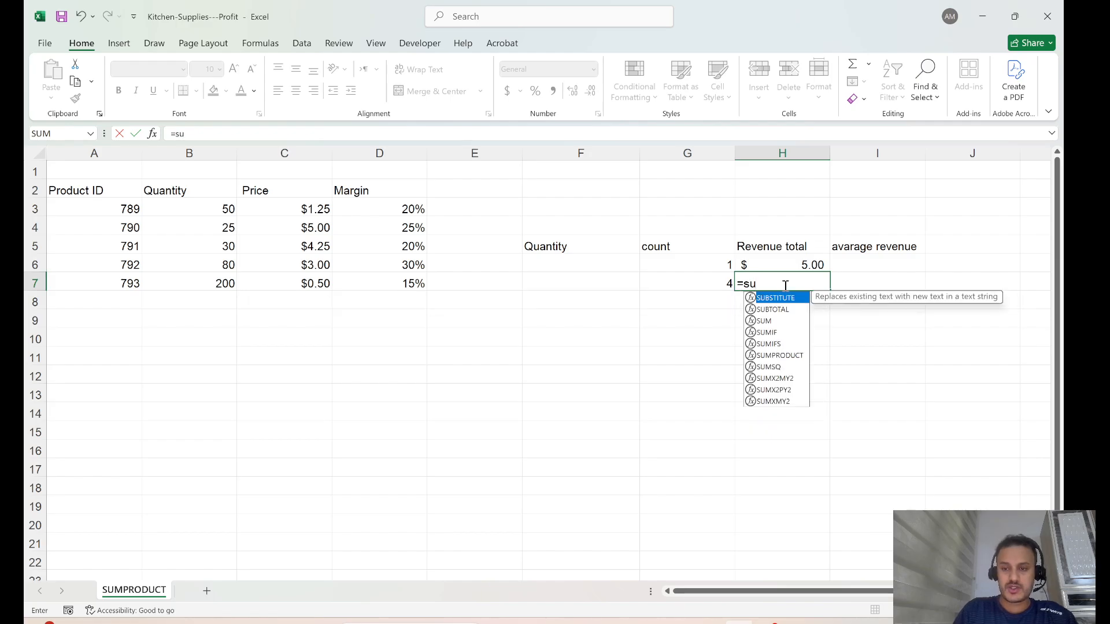
type("mi")
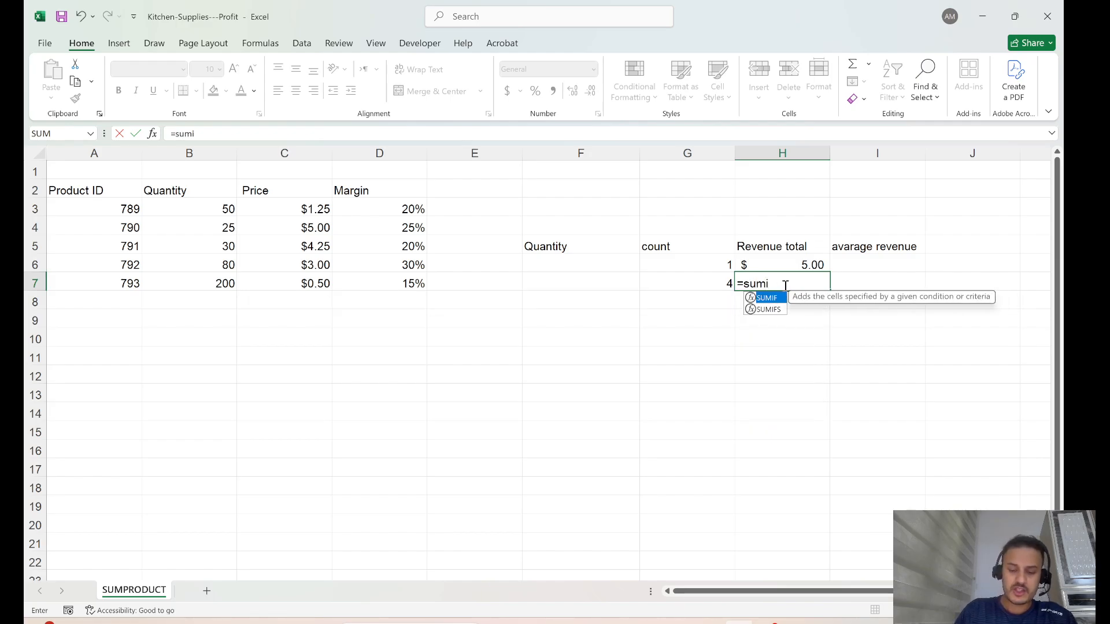
type("f")
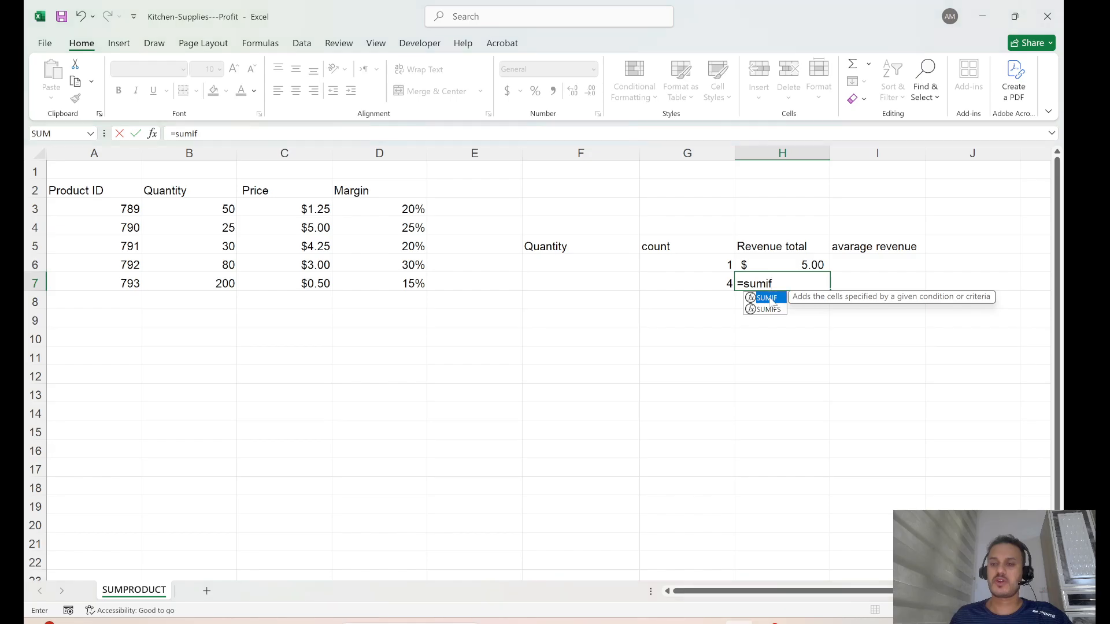
double_click(772, 298)
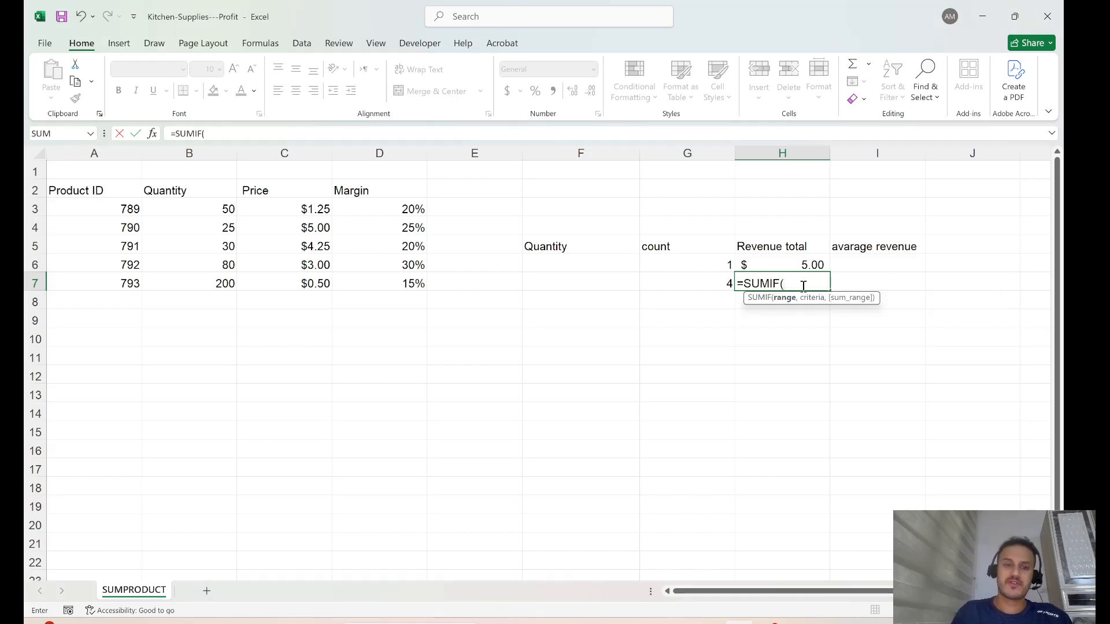
left_click_drag(207, 205, 208, 285)
type(",")
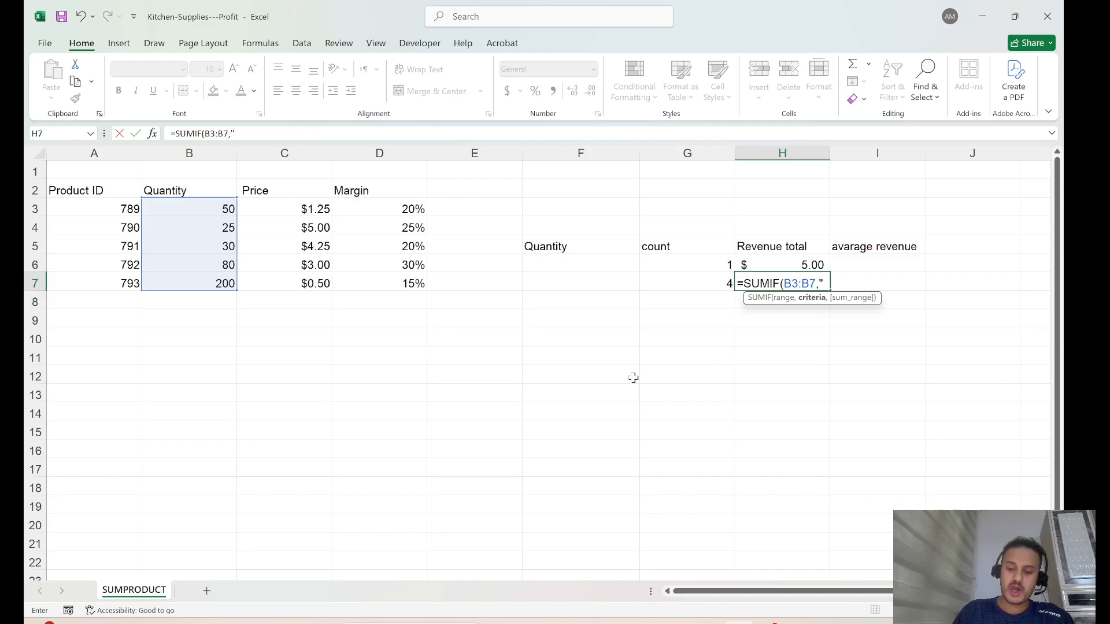
type("\">")
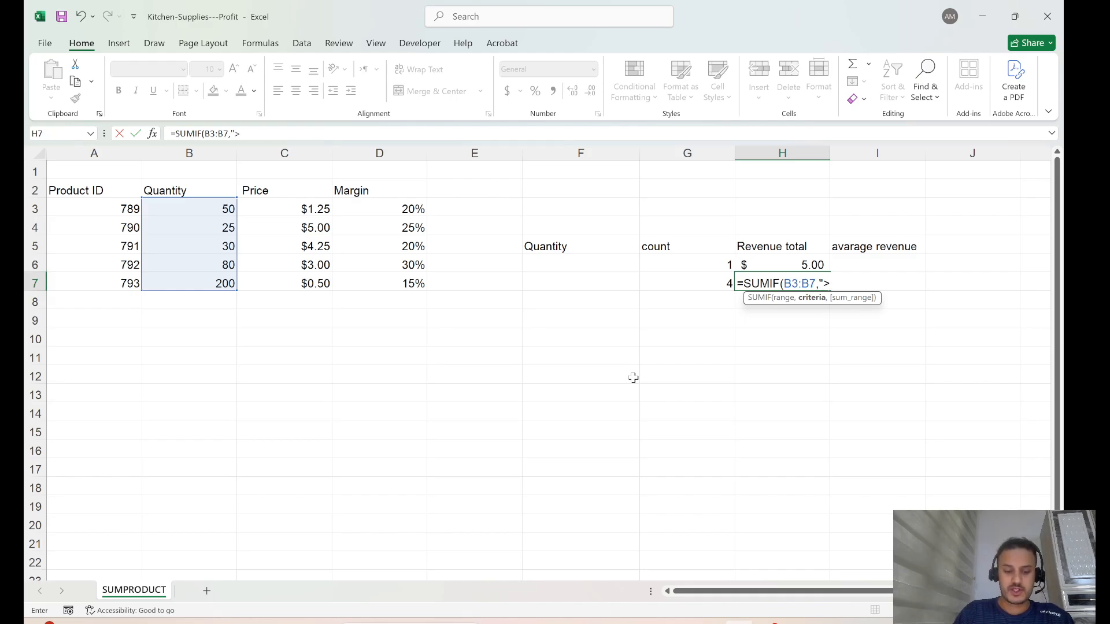
type("25\"")
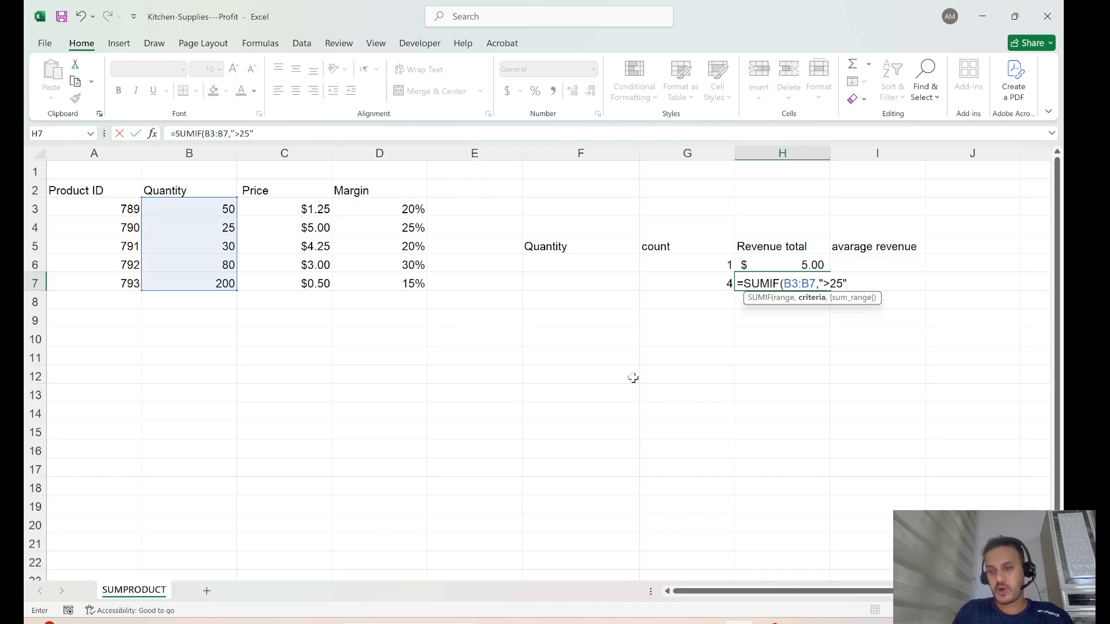
type(",")
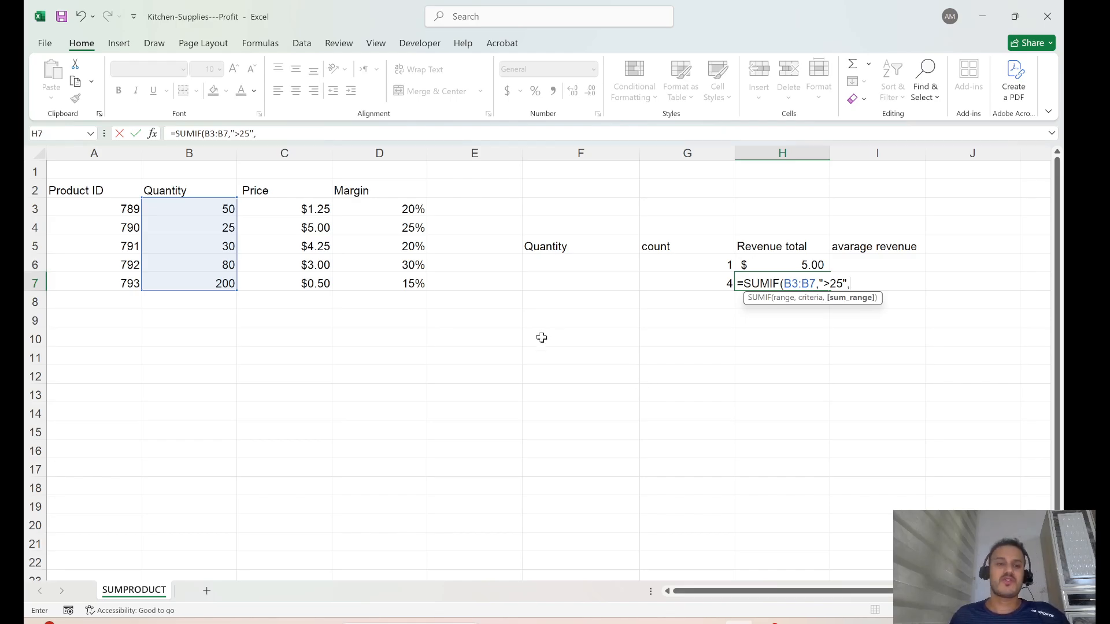
left_click_drag(305, 207, 310, 277)
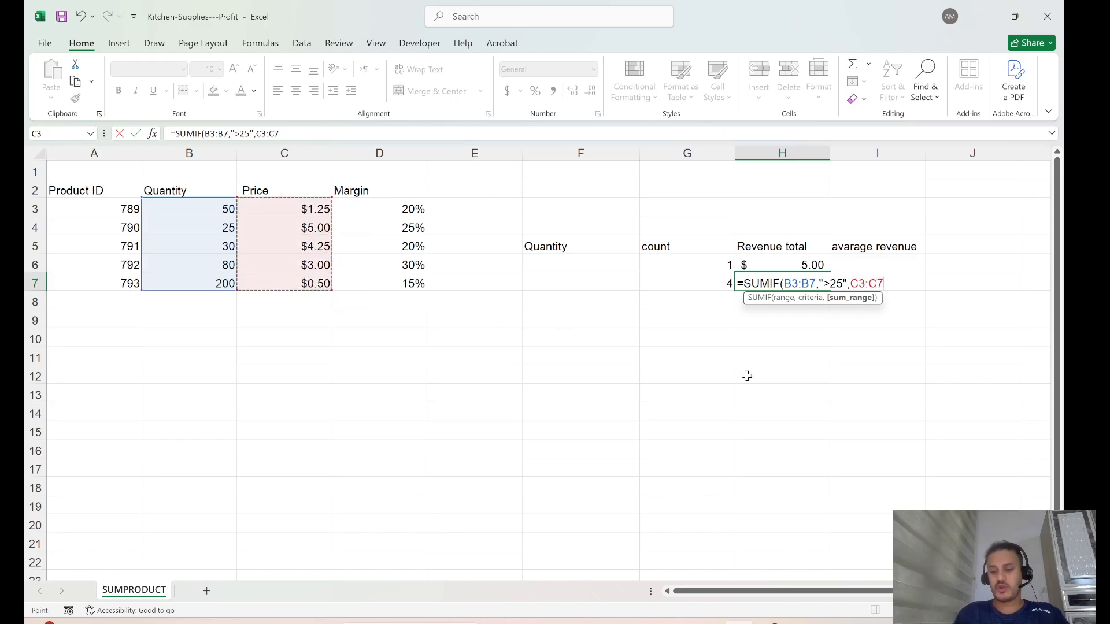
type(")")
key("Return")
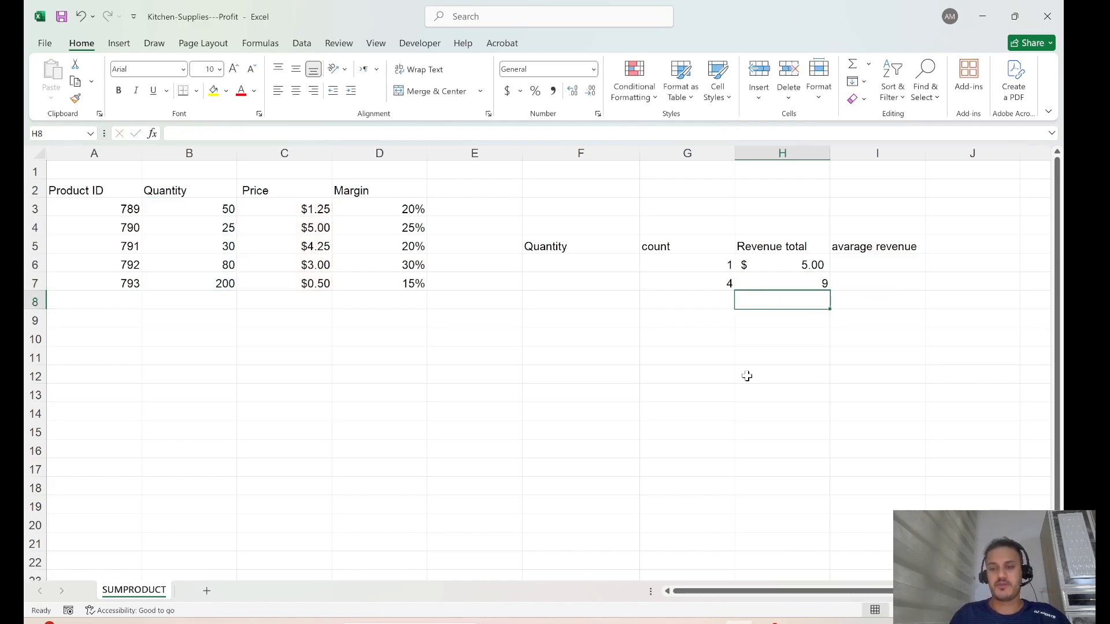
Format H7 as Accounting currency so it shows $ 9.00.
left_click(802, 280)
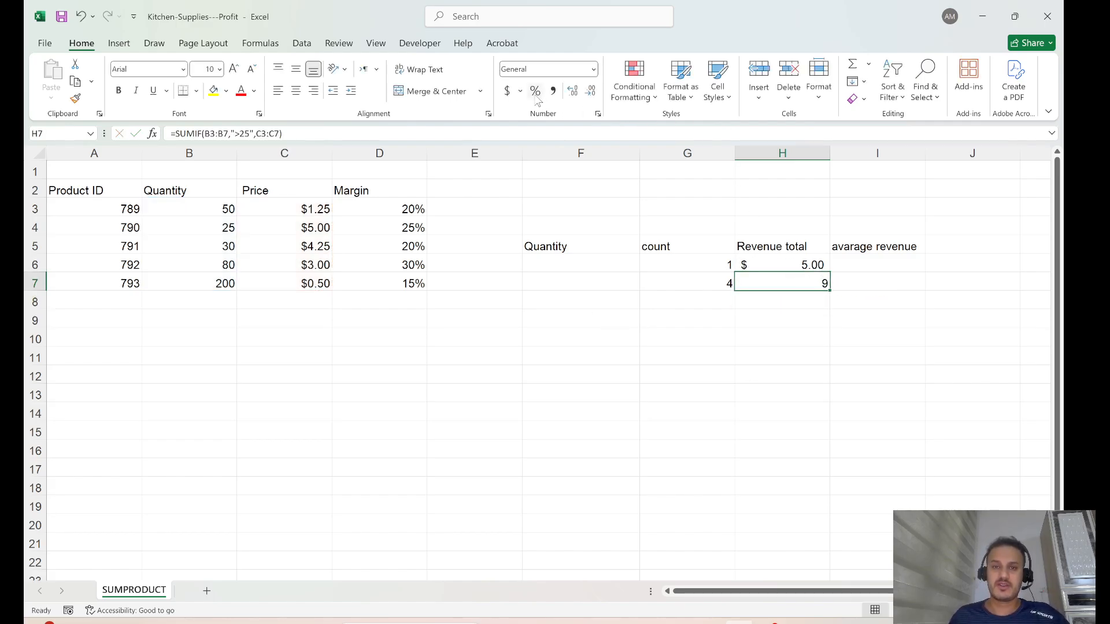
left_click(507, 91)
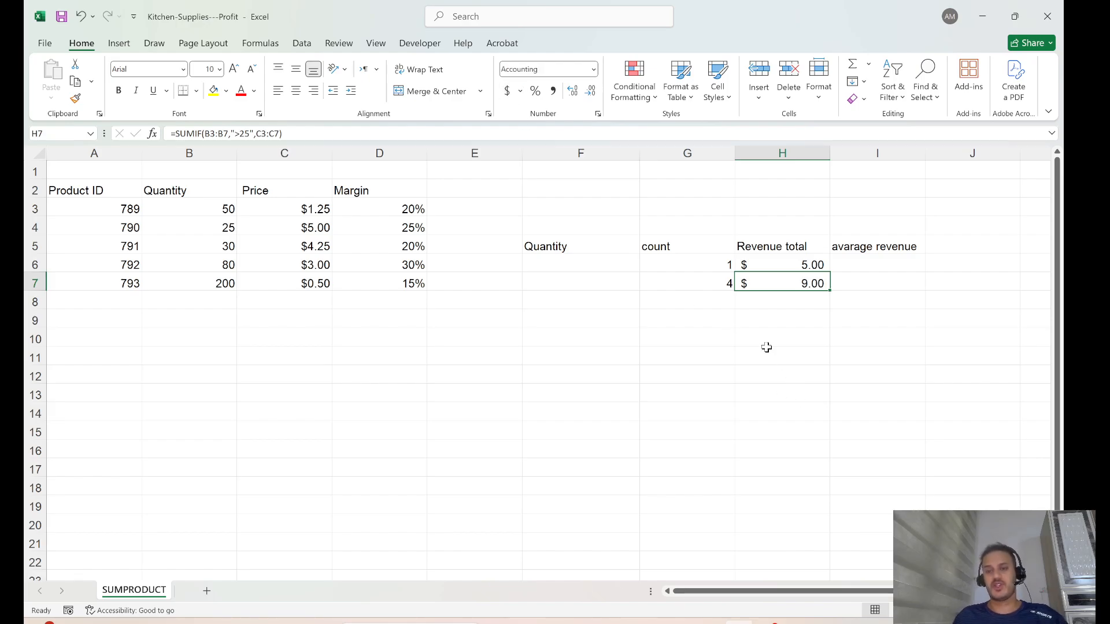
left_click(880, 263)
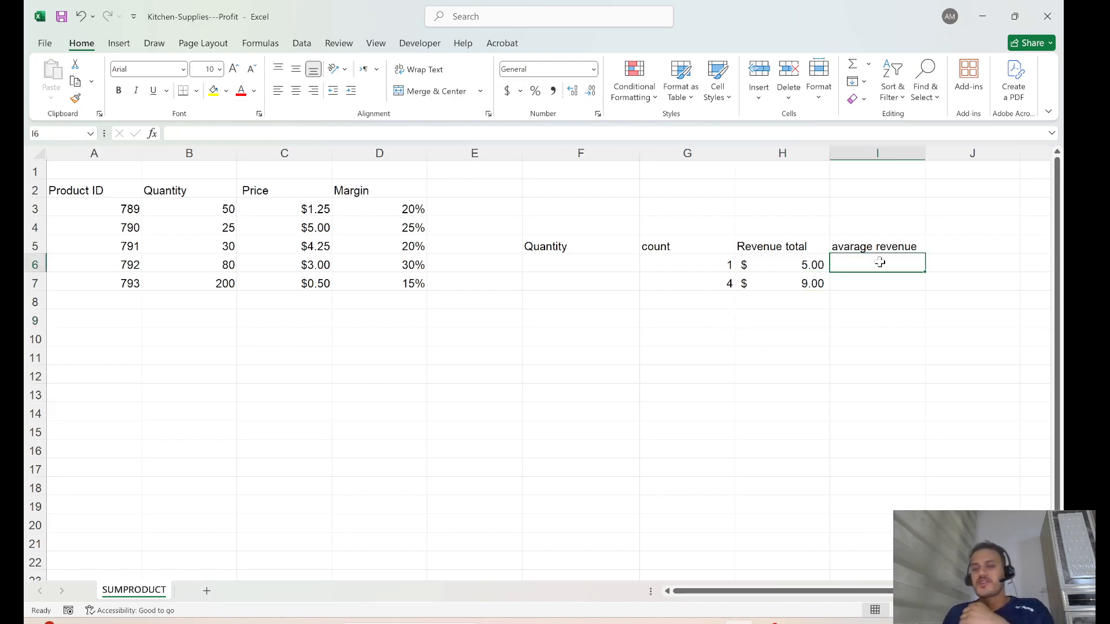
Enter =AVERAGE(H6/G6) in I6, correcting the misspelled function name, so it returns 5.
type("=")
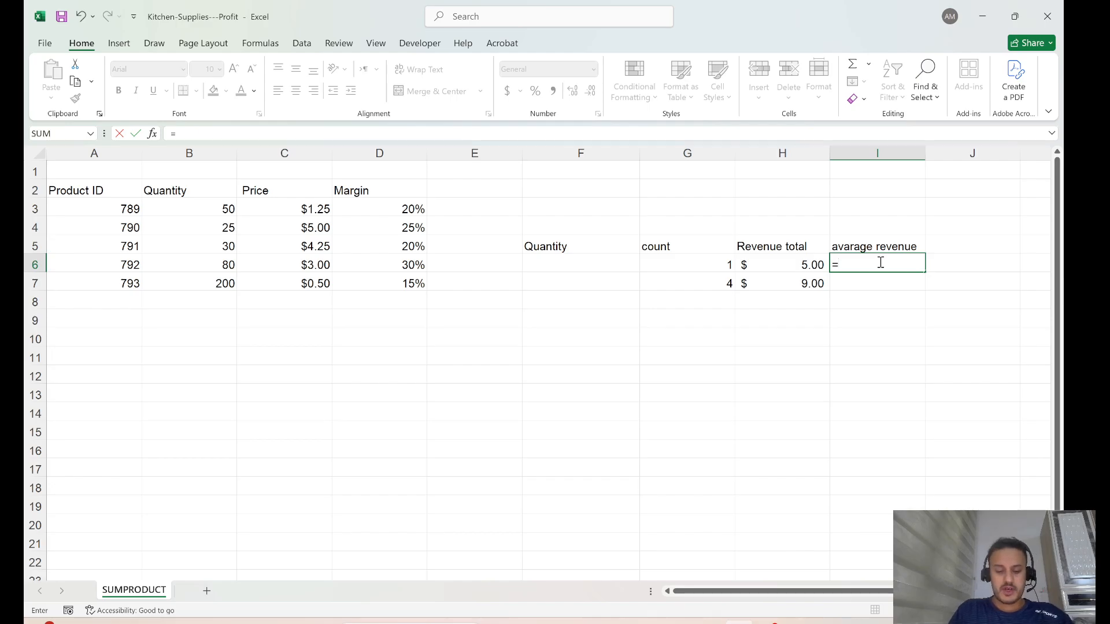
type("avara")
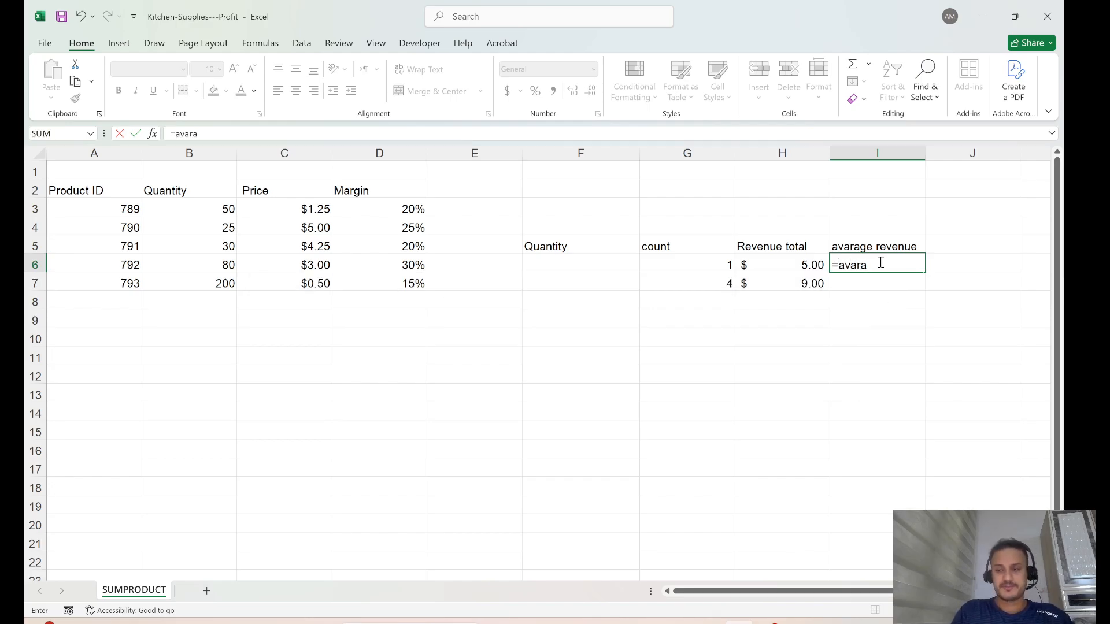
type("ge")
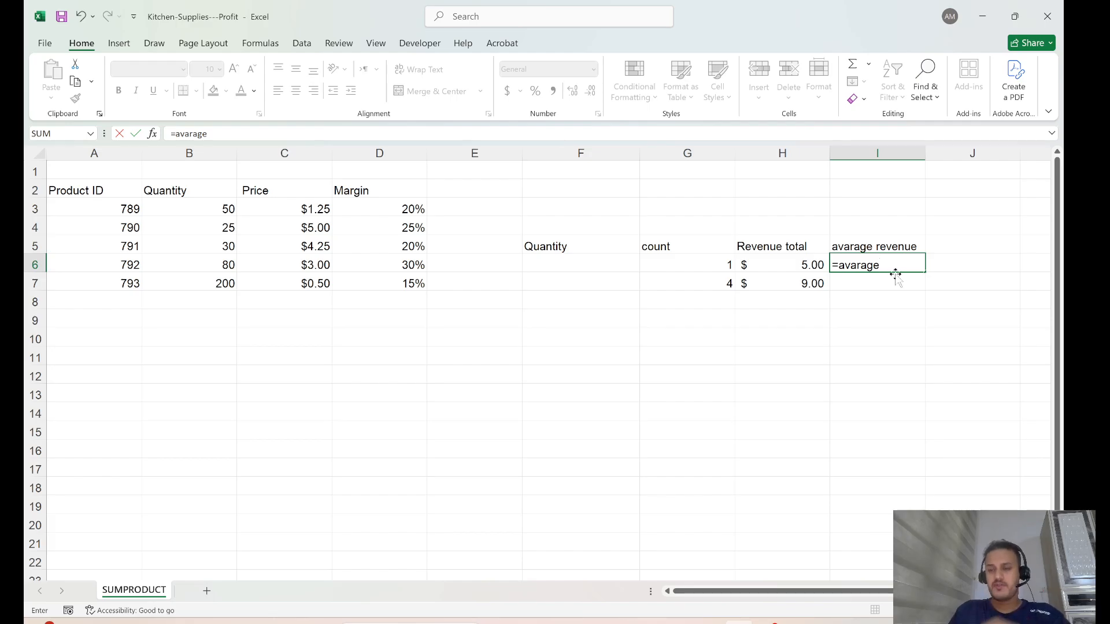
key("BackSpace")
key("BackSpace")
key("BackSpace")
key("BackSpace")
key("BackSpace")
key("BackSpace")
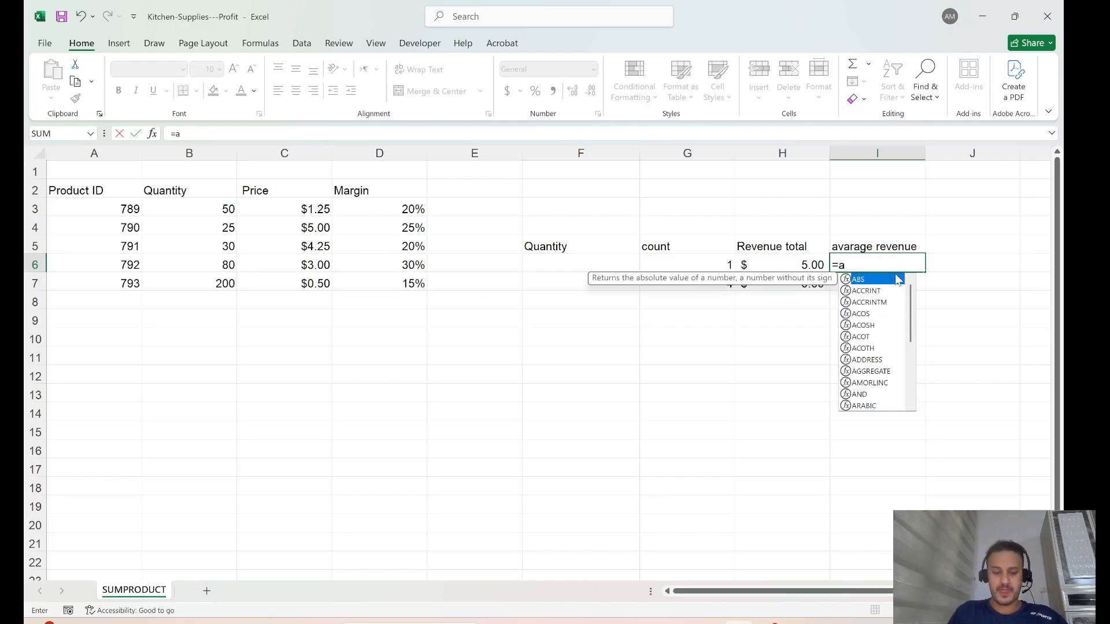
type("v")
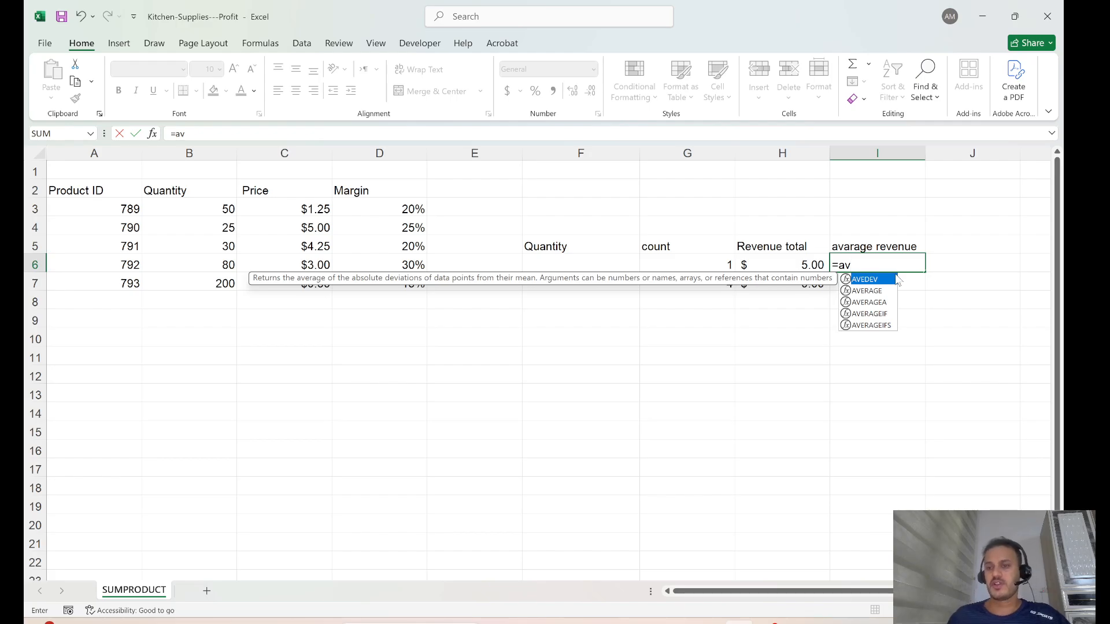
double_click(870, 291)
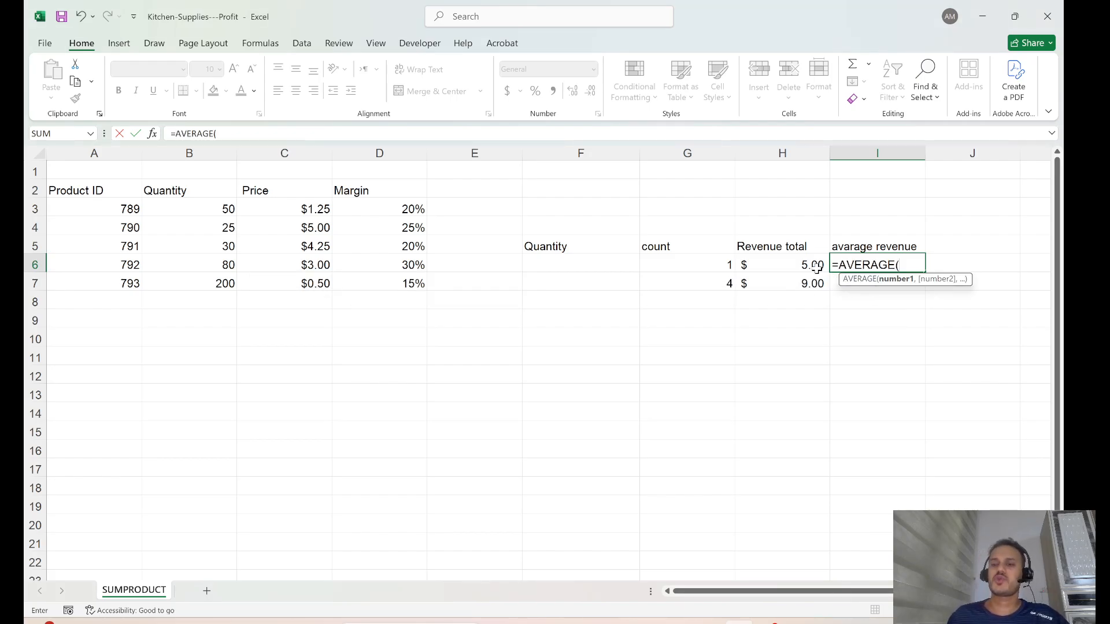
left_click(796, 264)
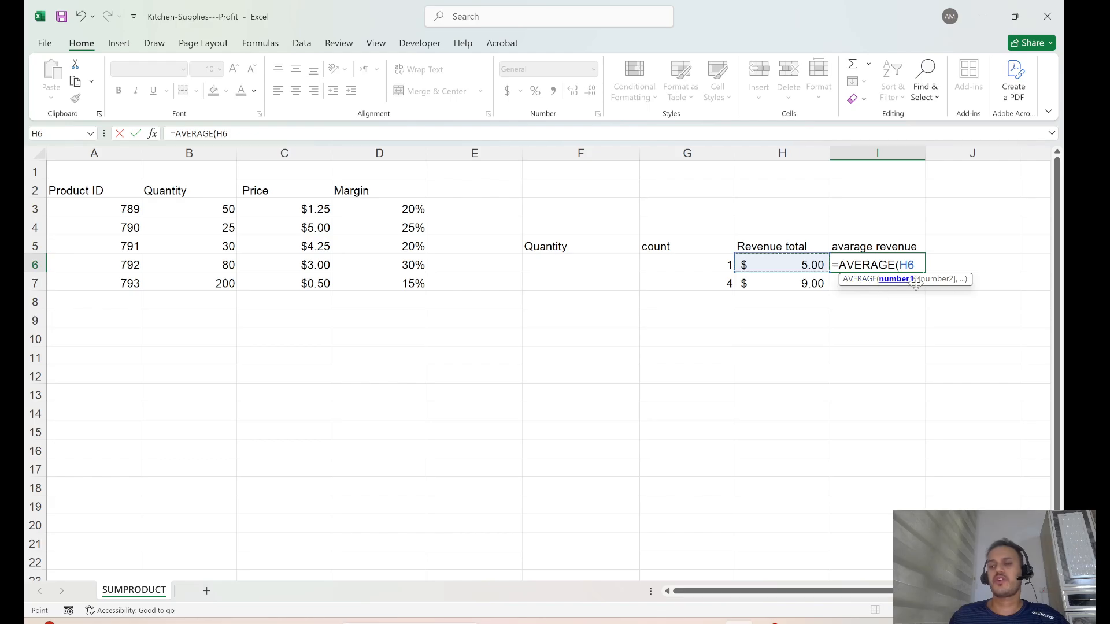
type("/")
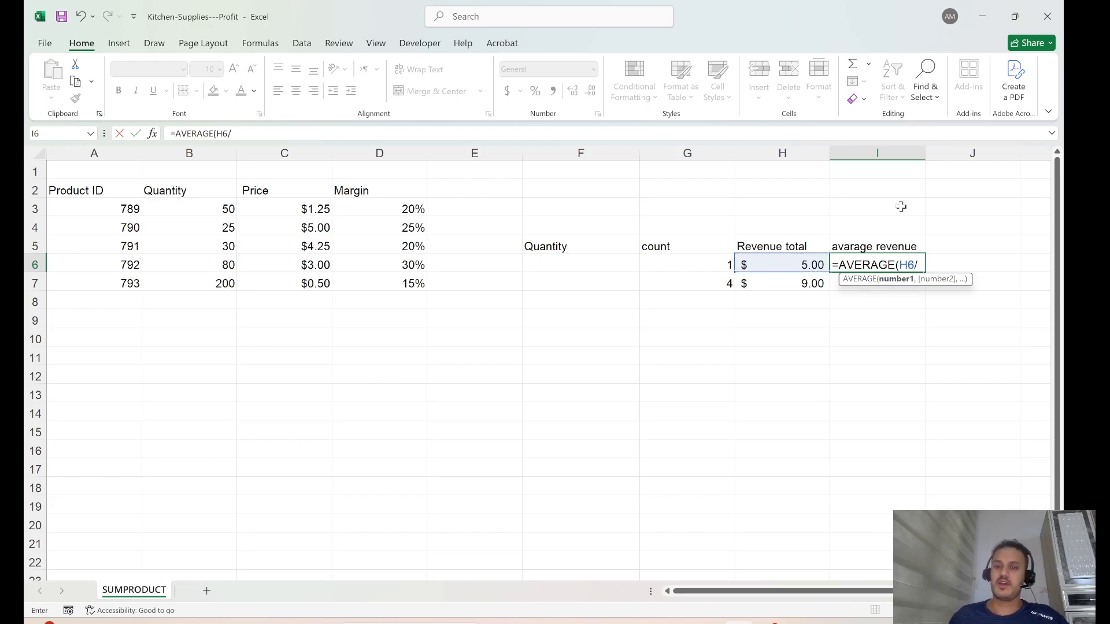
left_click(717, 267)
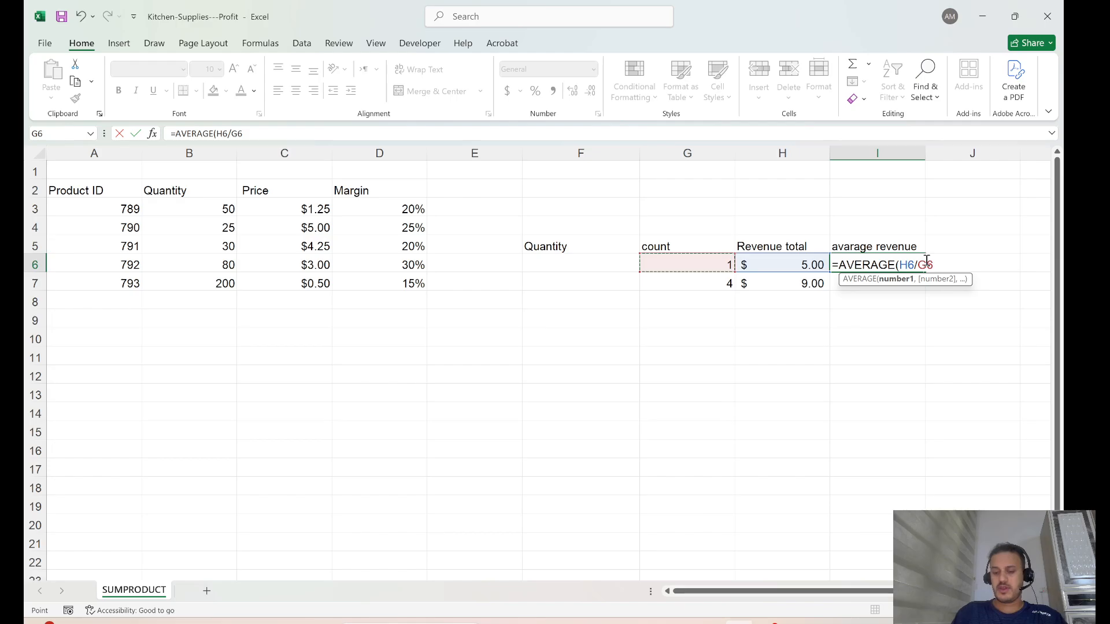
type(")")
key("Return")
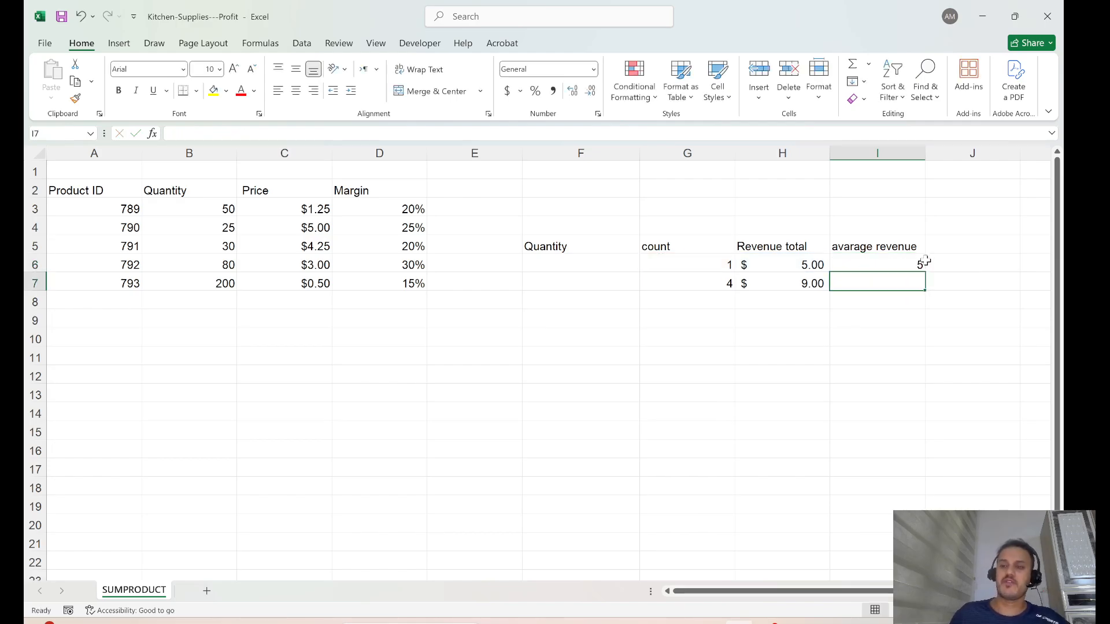
left_click(912, 351)
Fill I6's AVERAGE formula down to I7, which shows 2.25.
left_click(896, 265)
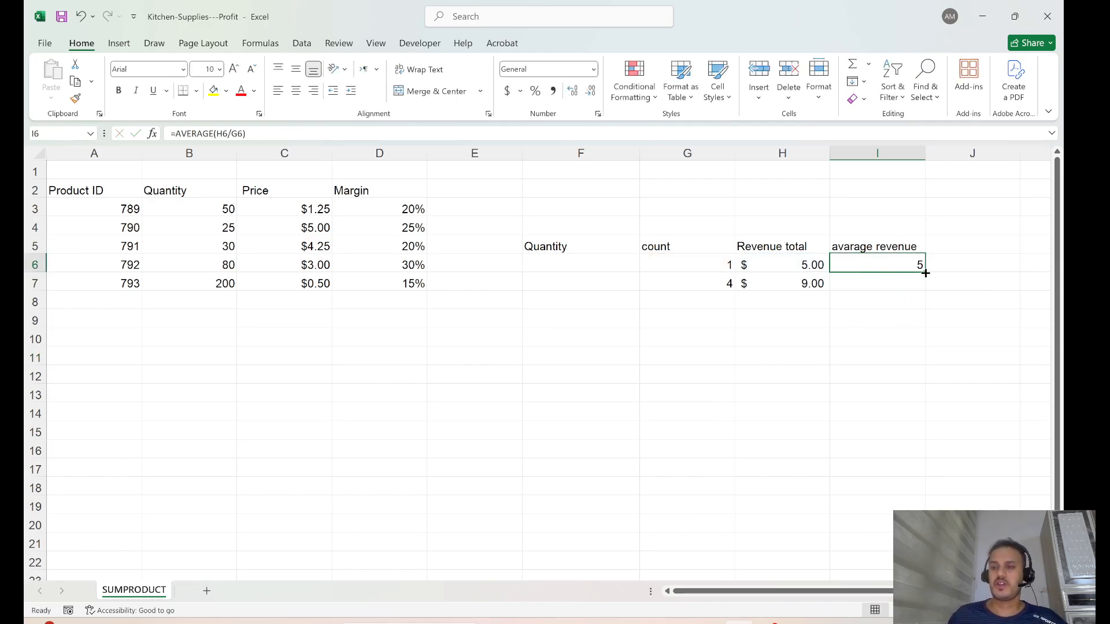
left_click_drag(925, 273, 894, 281)
left_click(897, 317)
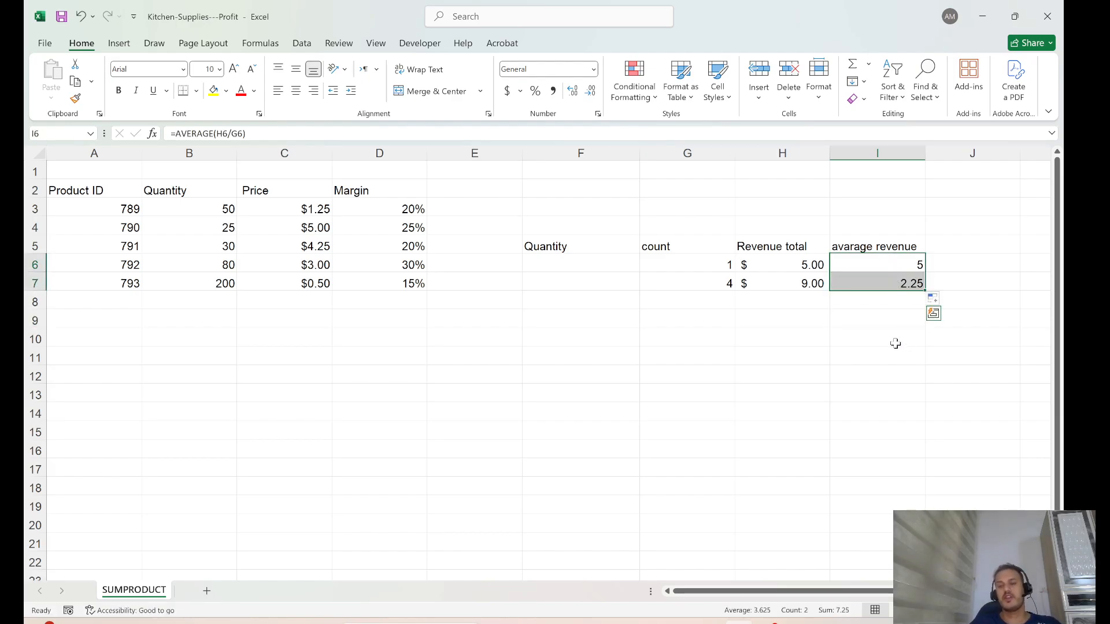